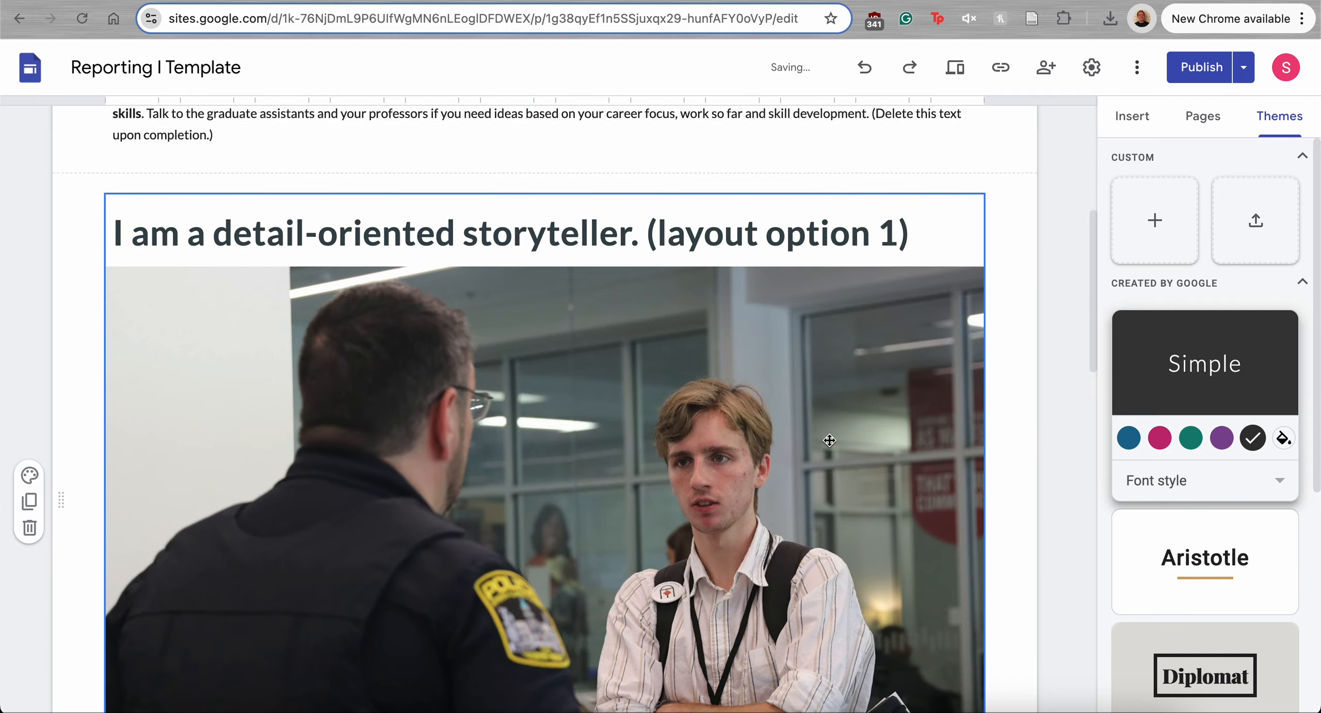
Look over the Home page's layout options and open the Beat Q&A page under Writing
scroll(828, 440, down, 10)
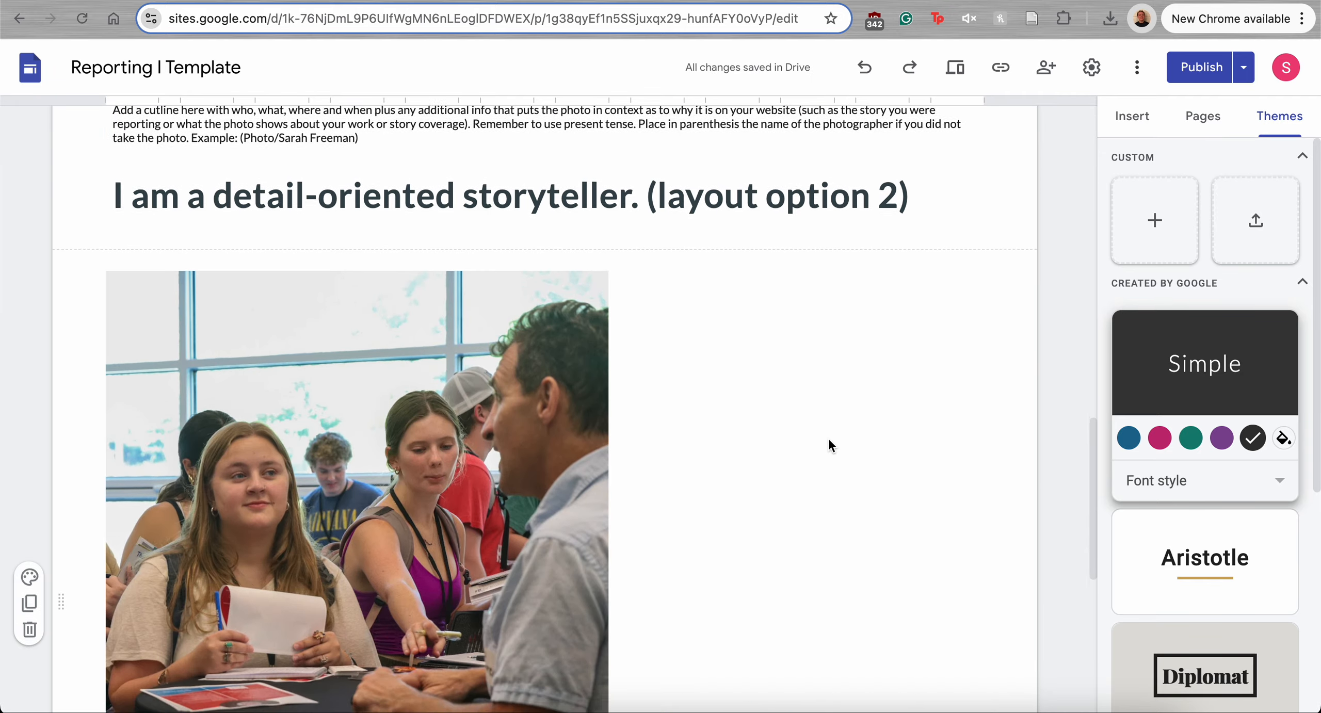
scroll(829, 440, up, 5)
scroll(829, 439, up, 10)
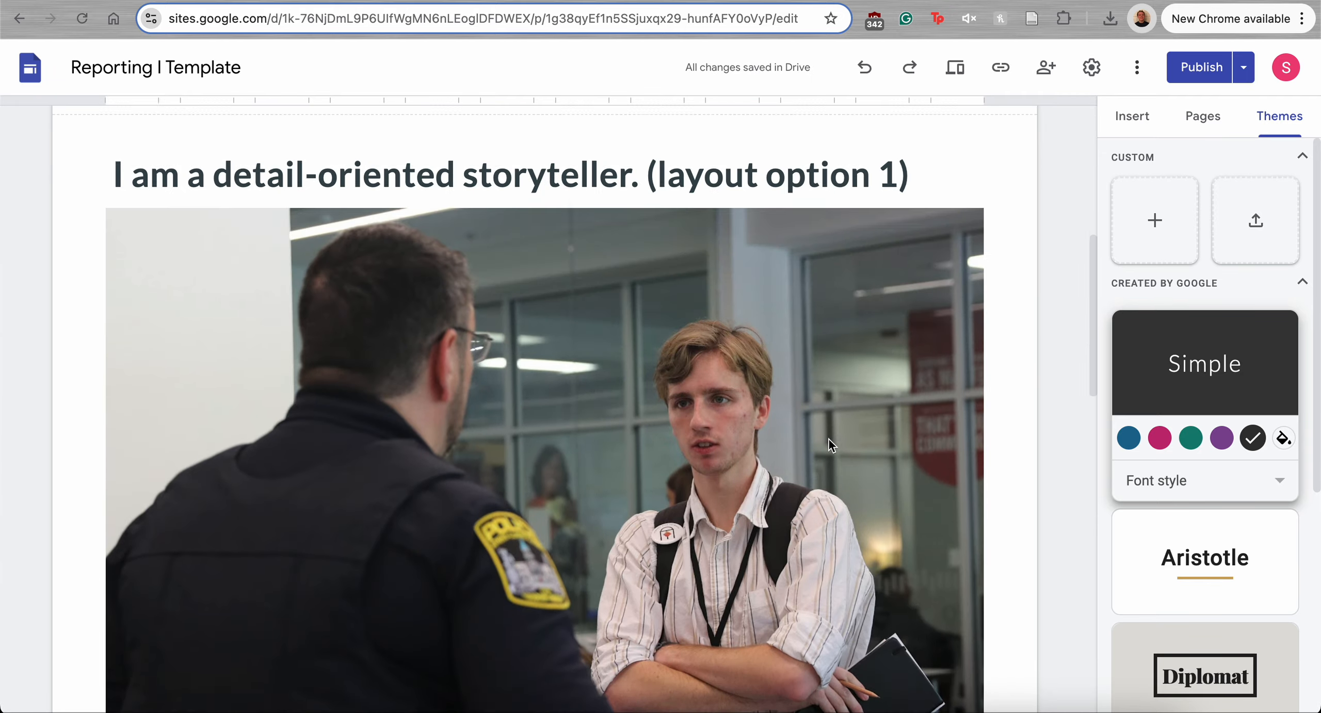
scroll(613, 179, up, 2)
mouse_move(932, 154)
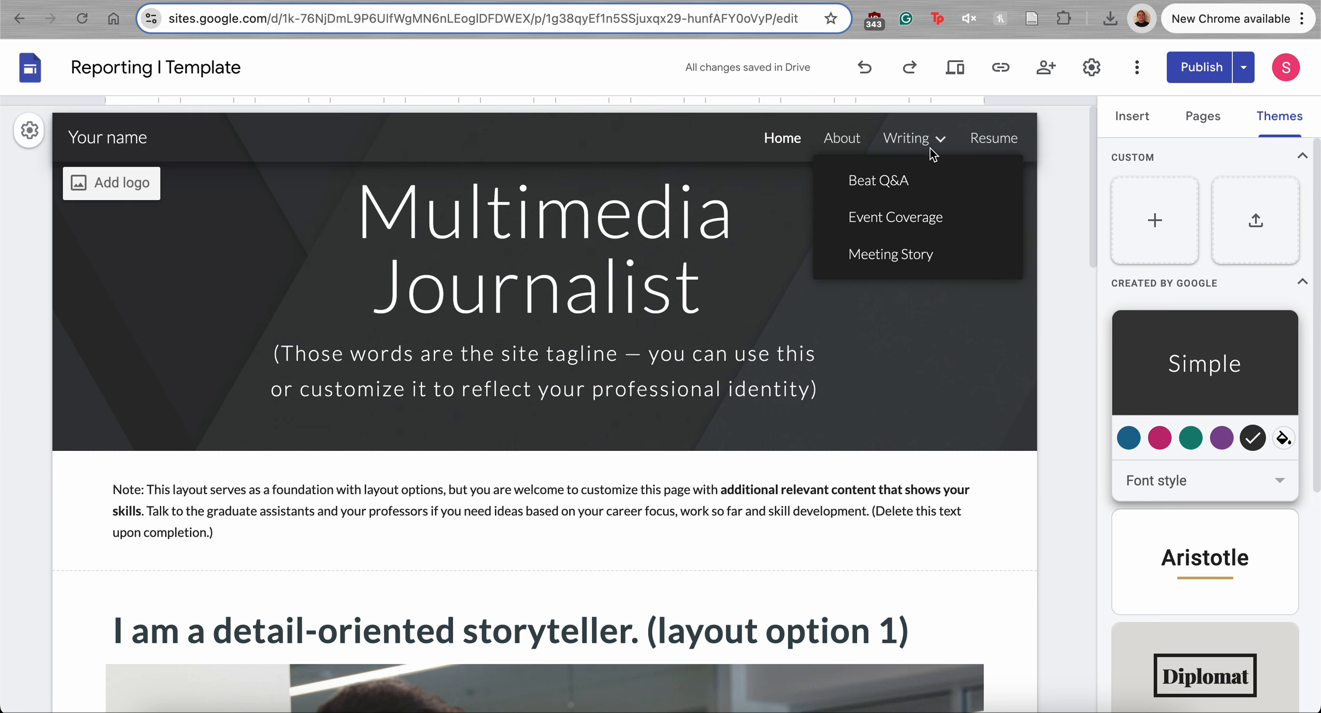
click(914, 184)
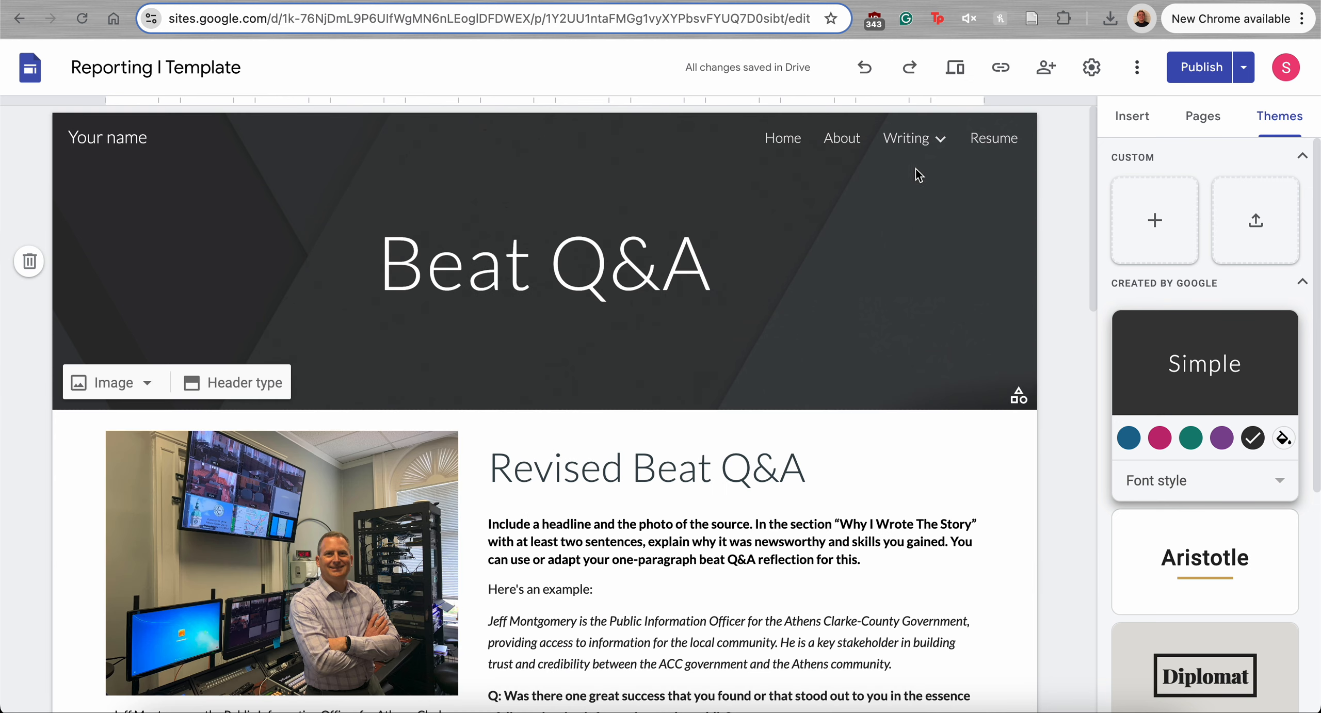
Try purple as the Simple theme's colour, and a custom red, #ff0505, on the Home page
click(1219, 438)
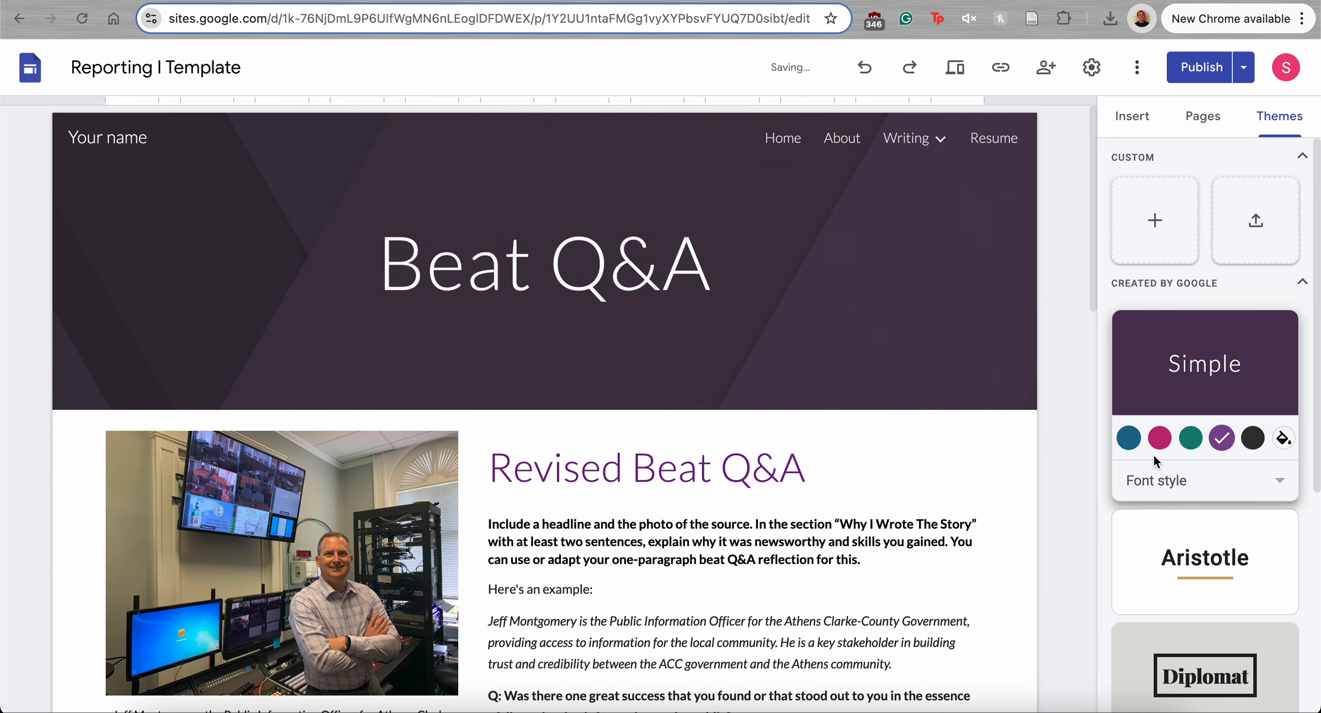
click(794, 143)
click(1284, 438)
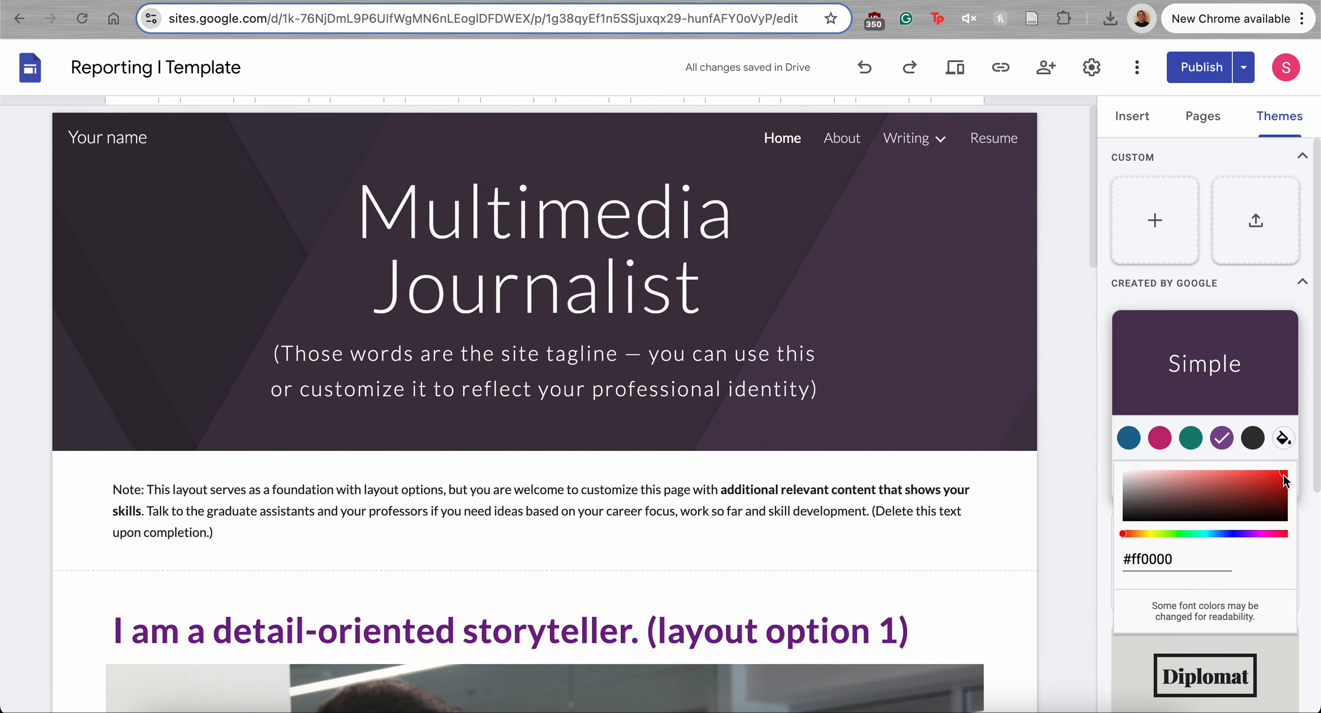
mouse_move(1284, 480)
mouse_down()
mouse_move(1263, 501)
mouse_move(1284, 473)
mouse_up()
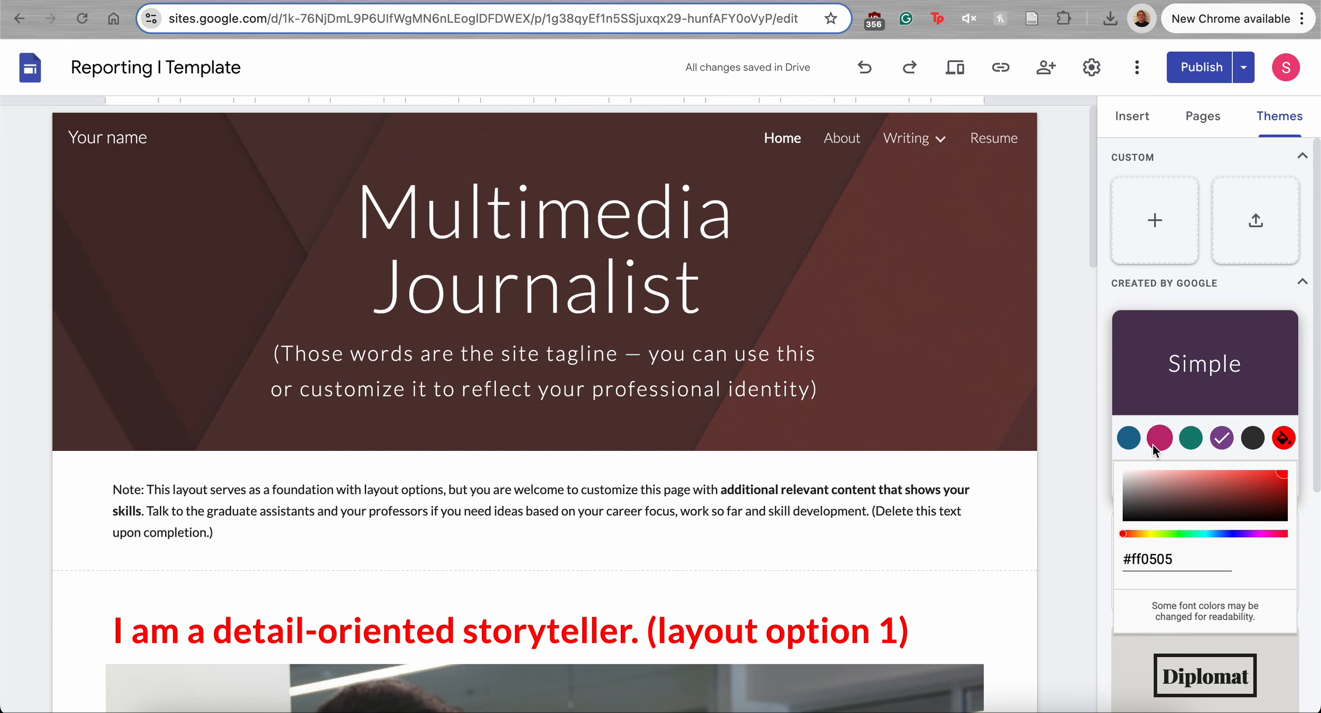
Set the Simple theme's colour to blue and check it on the Home page
click(1129, 439)
scroll(1094, 377, down, 10)
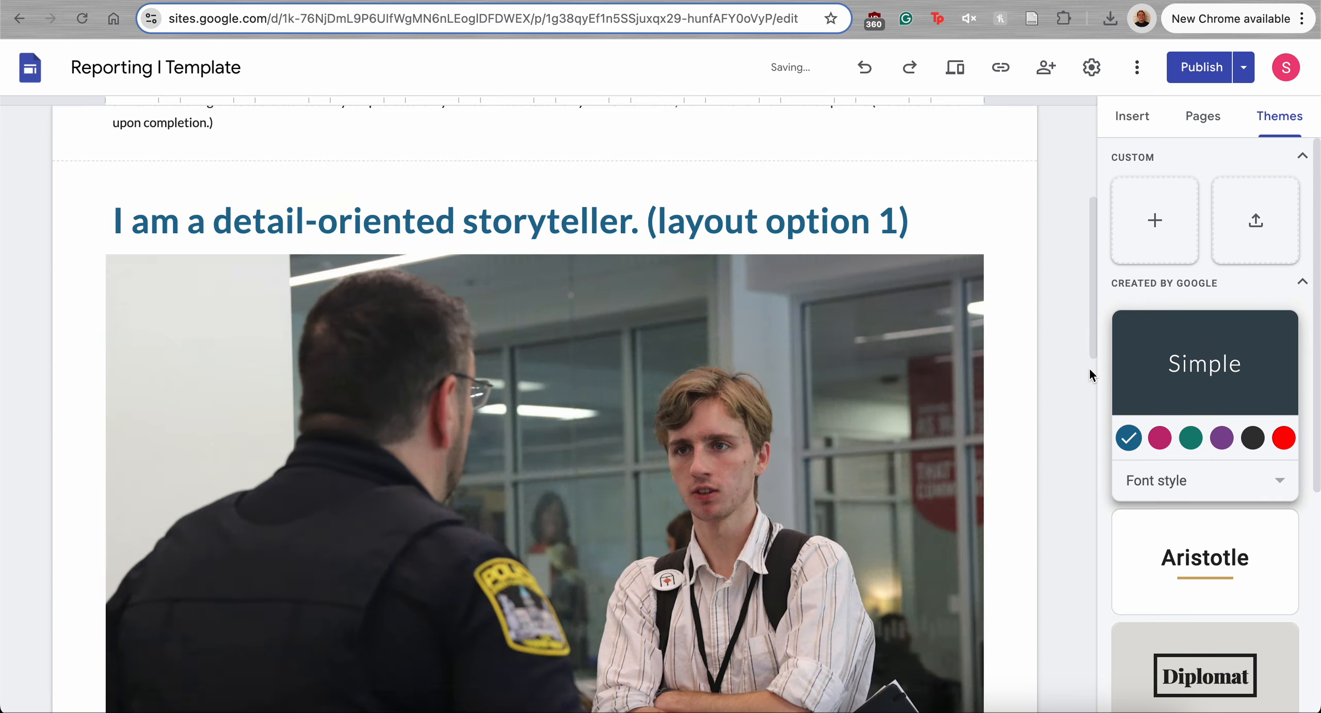
scroll(1010, 325, up, 10)
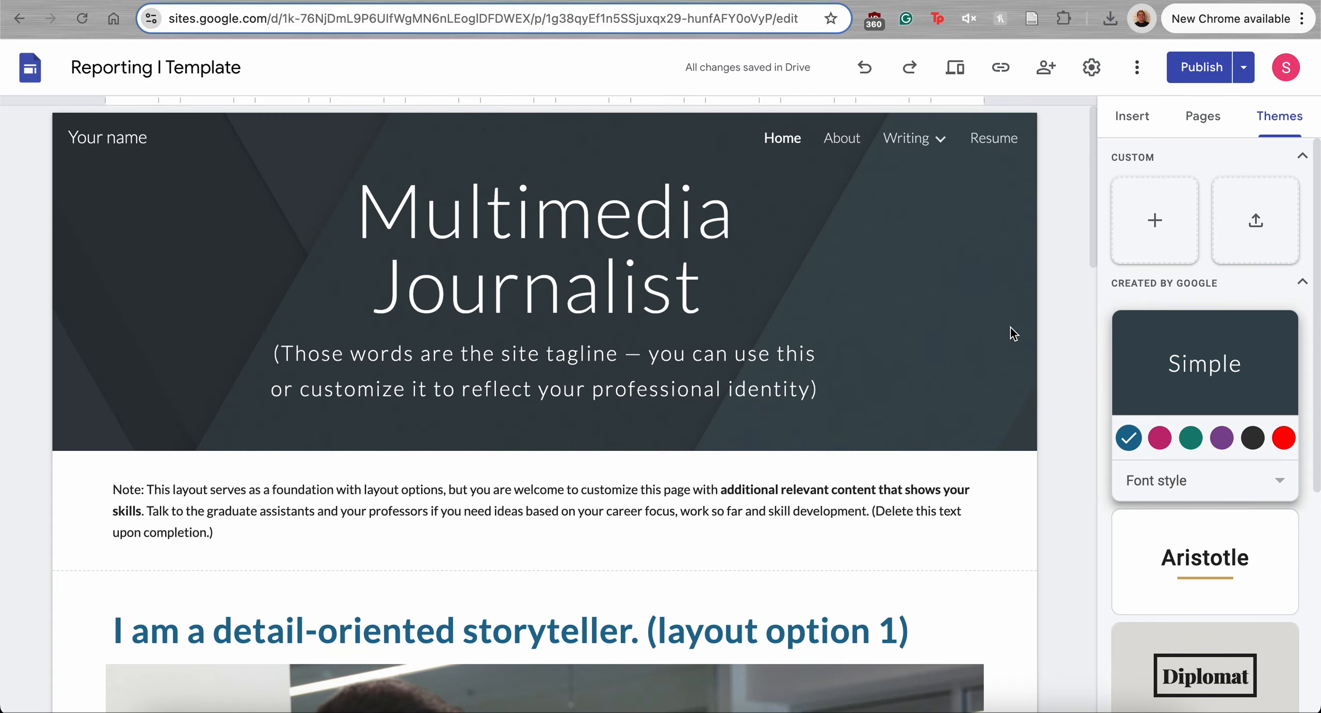
Try the Aristotle, Diplomat, Vision, Level and Impression themes in turn, and return to the Simple theme
scroll(1192, 480, down, 6)
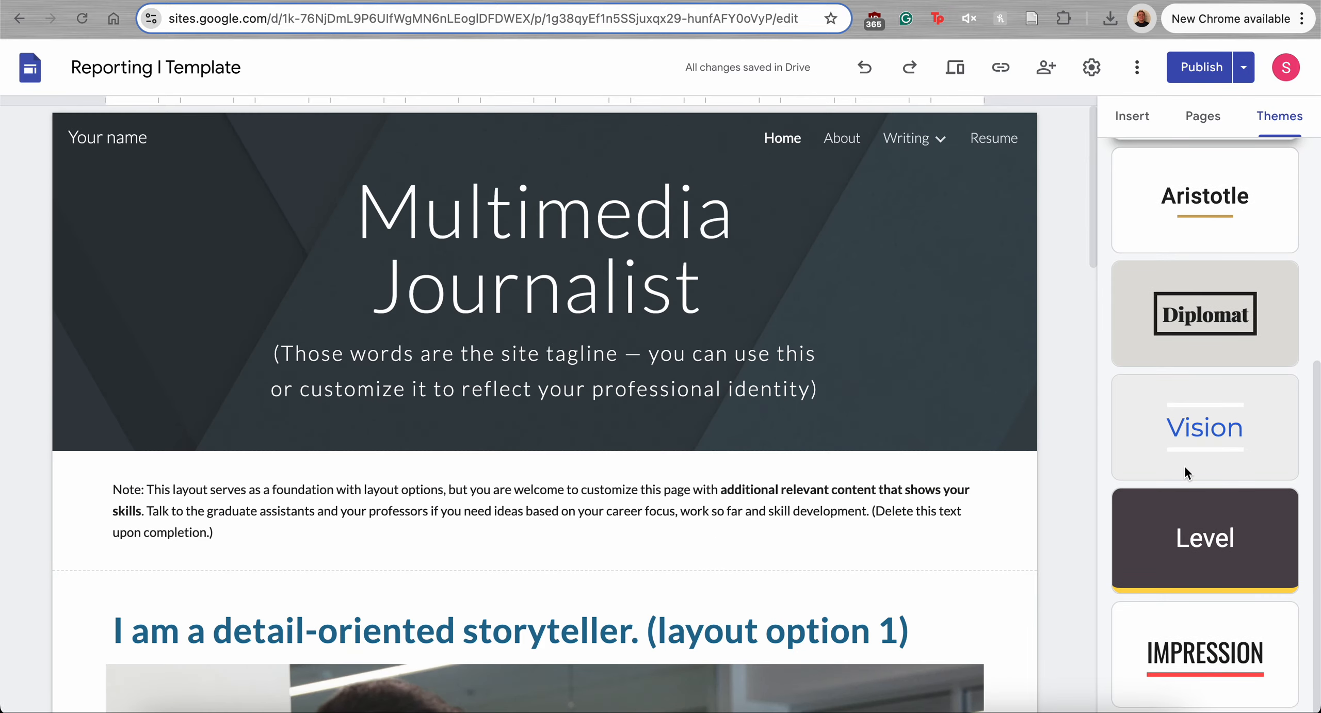
scroll(1183, 465, up, 3)
click(1219, 338)
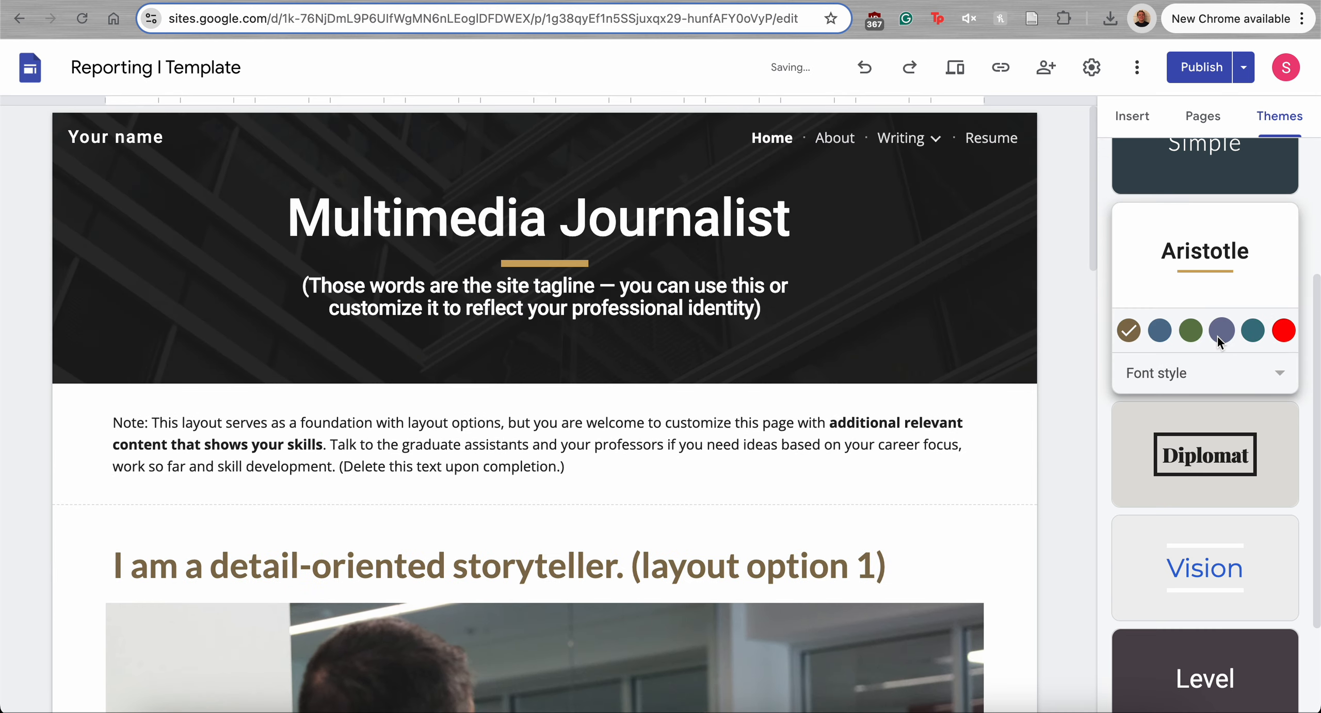
click(1197, 464)
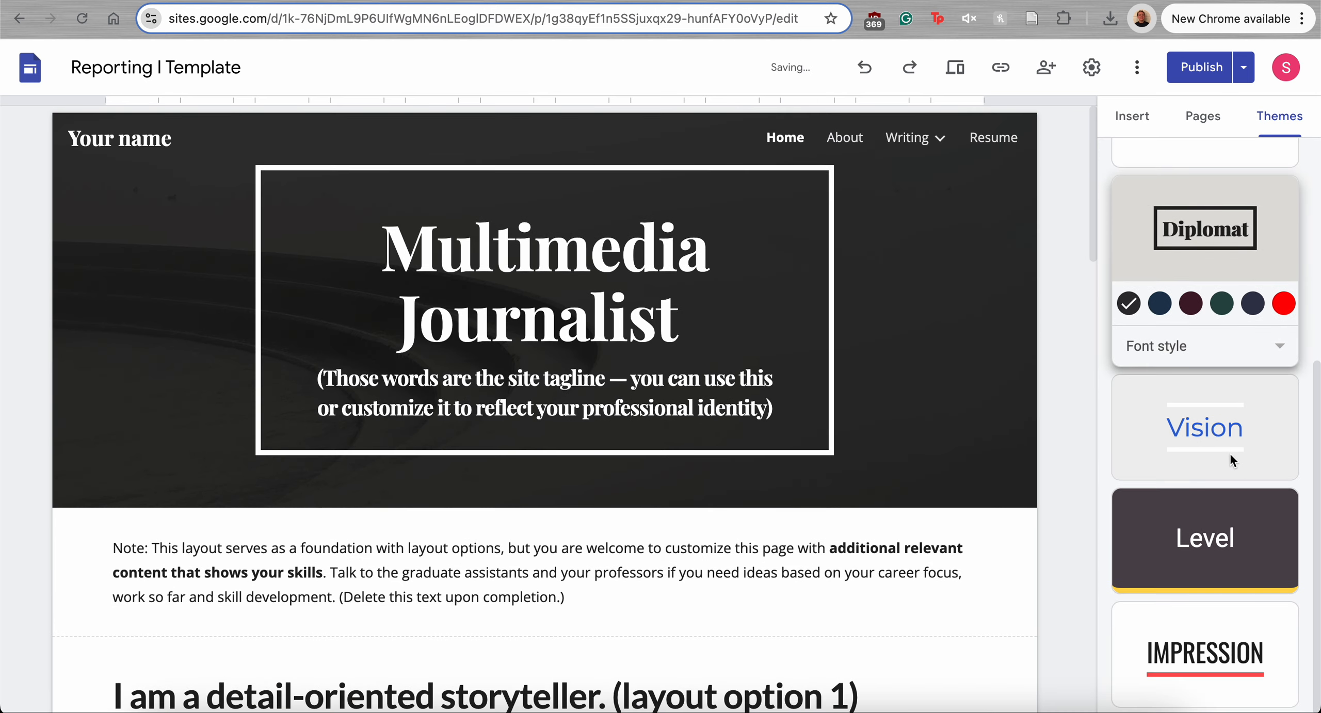
click(1189, 447)
scroll(912, 415, down, 6)
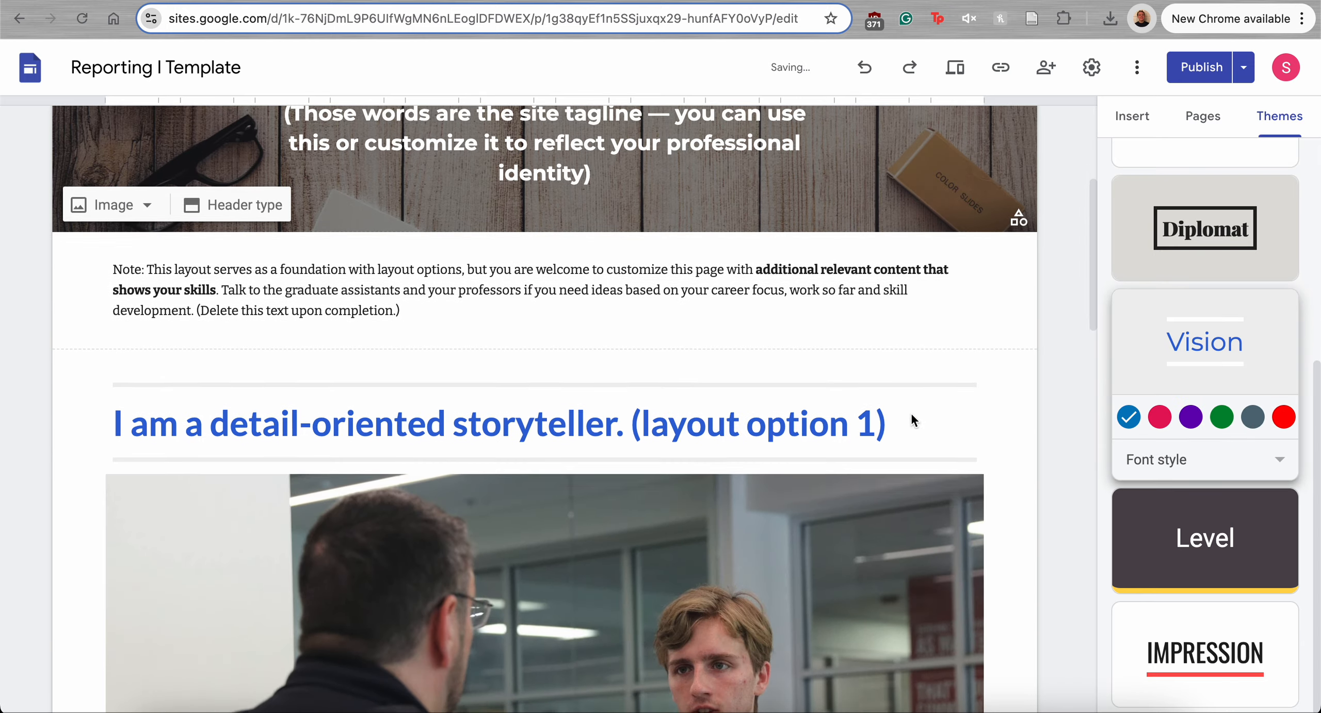
scroll(911, 415, up, 7)
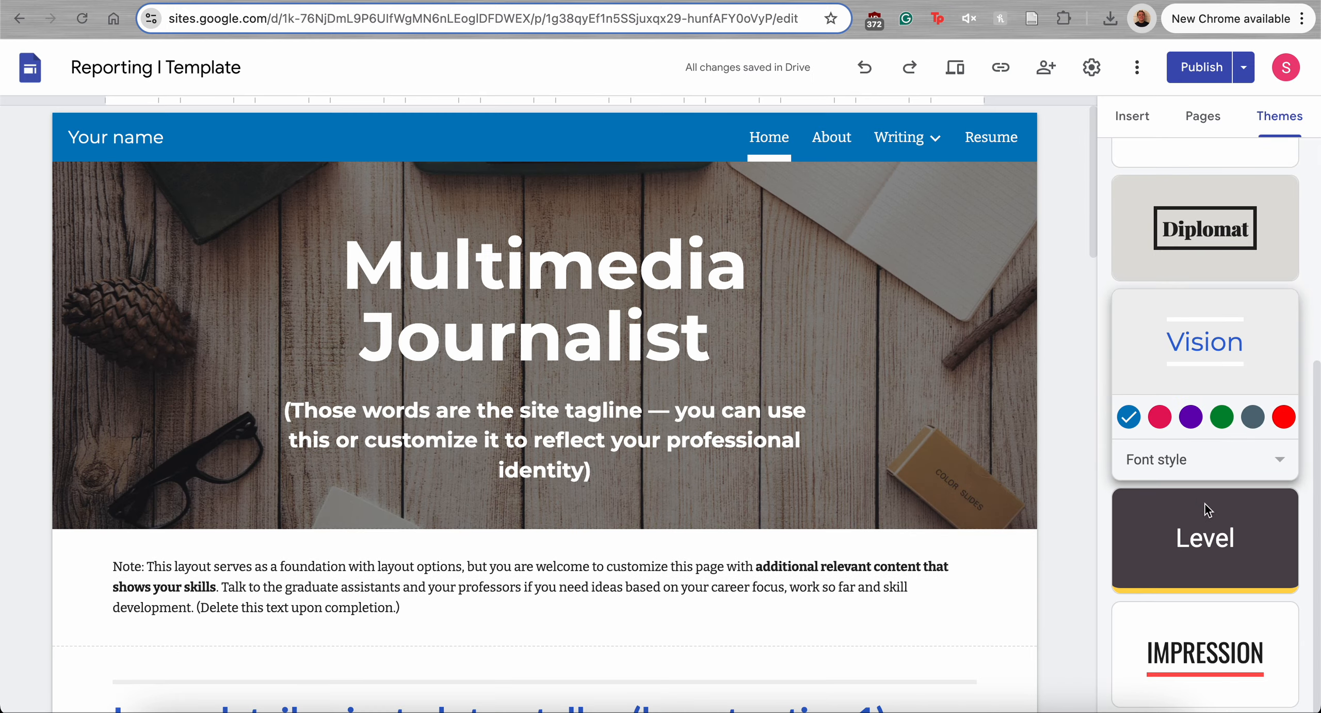
click(1201, 520)
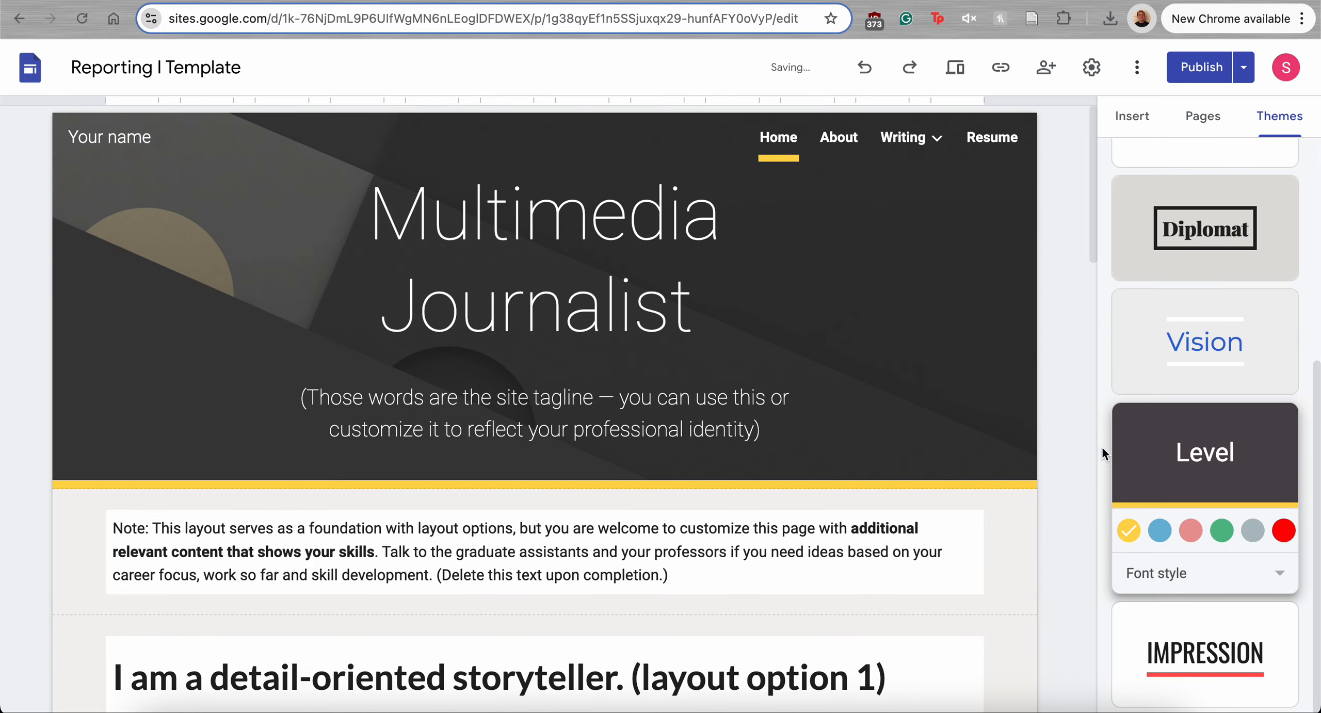
click(1189, 650)
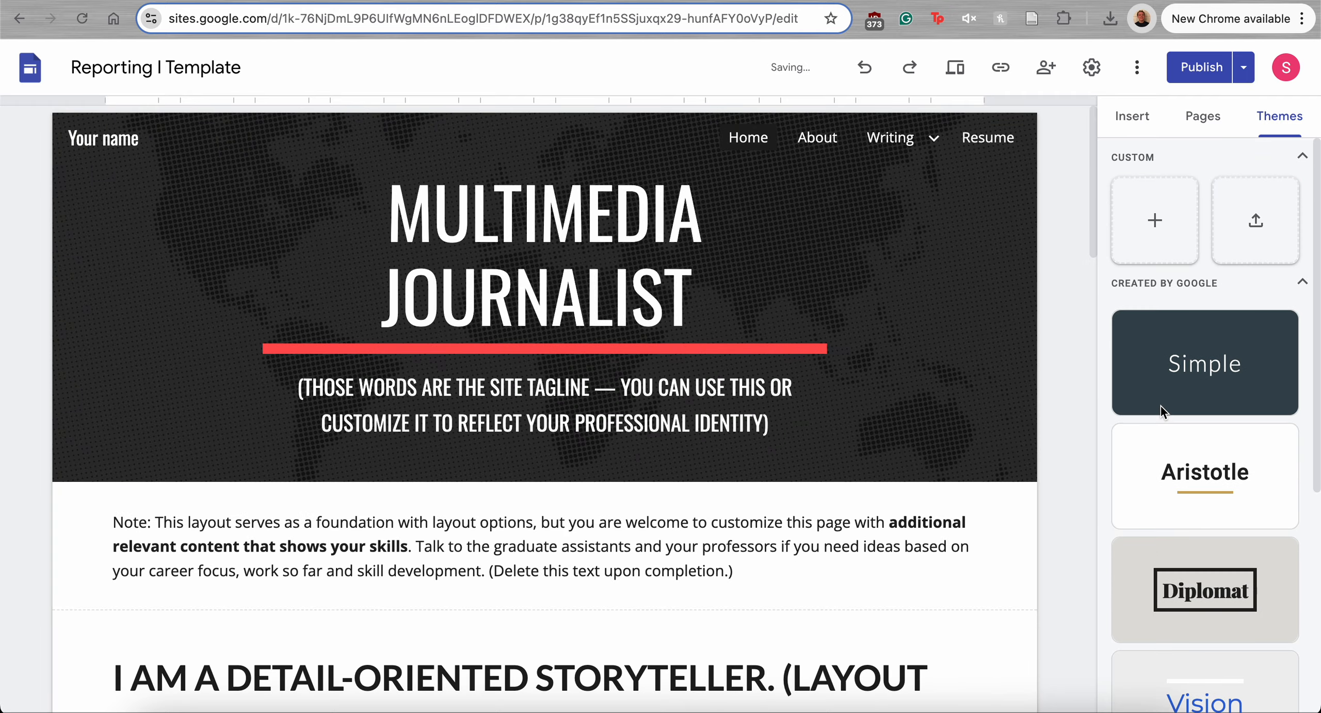
scroll(1160, 406, up, 10)
click(1181, 380)
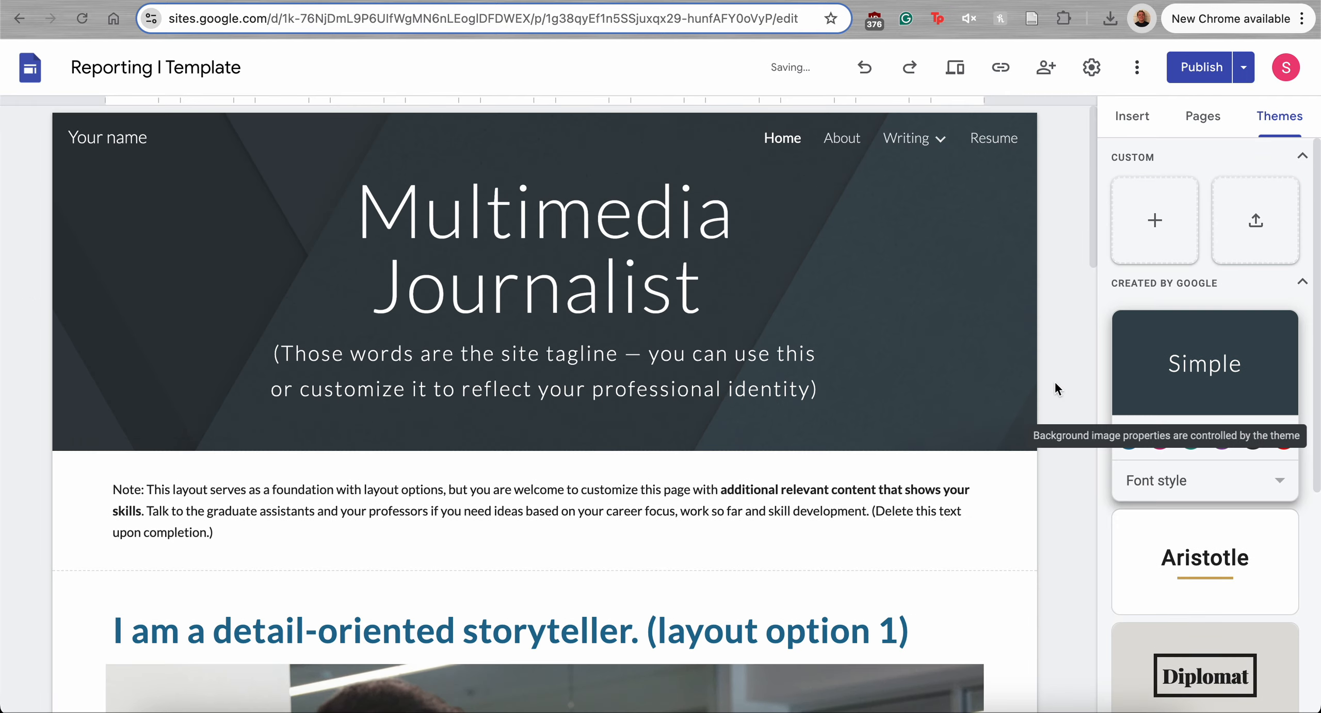
Try the Classic font style on the Simple theme
click(1174, 481)
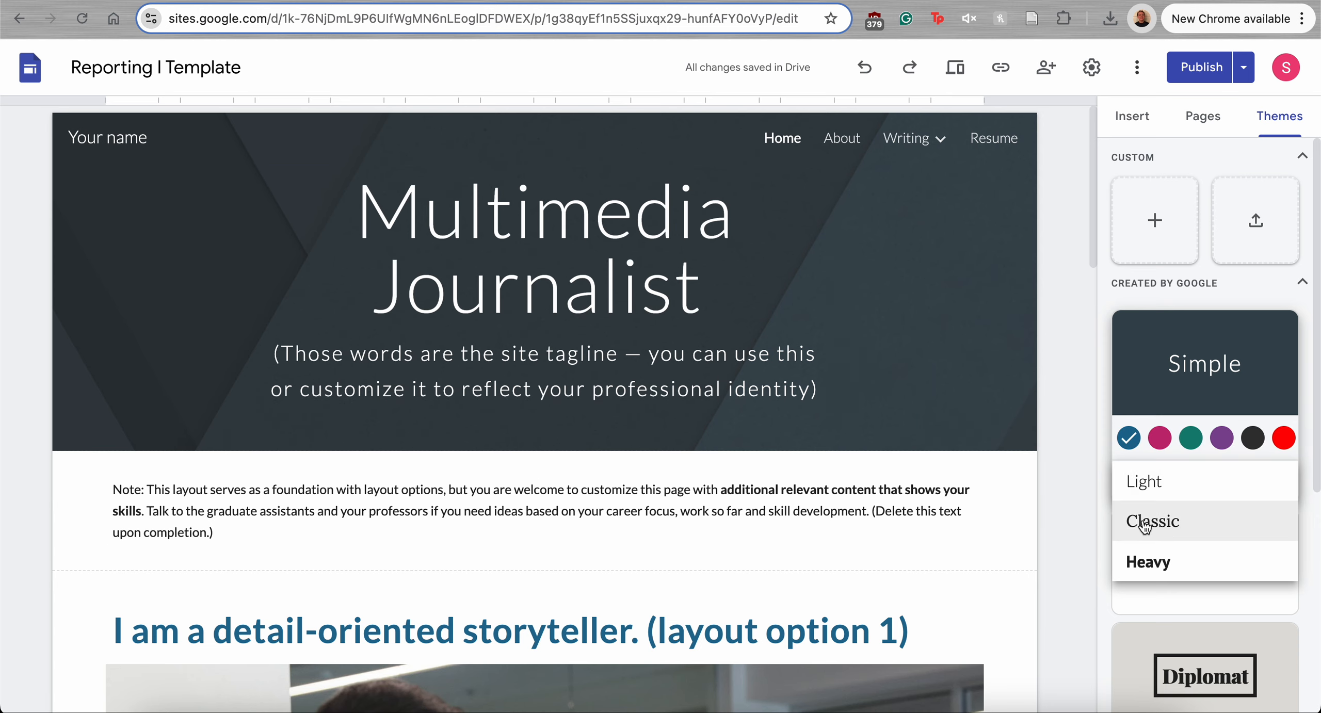
click(1300, 382)
click(1217, 491)
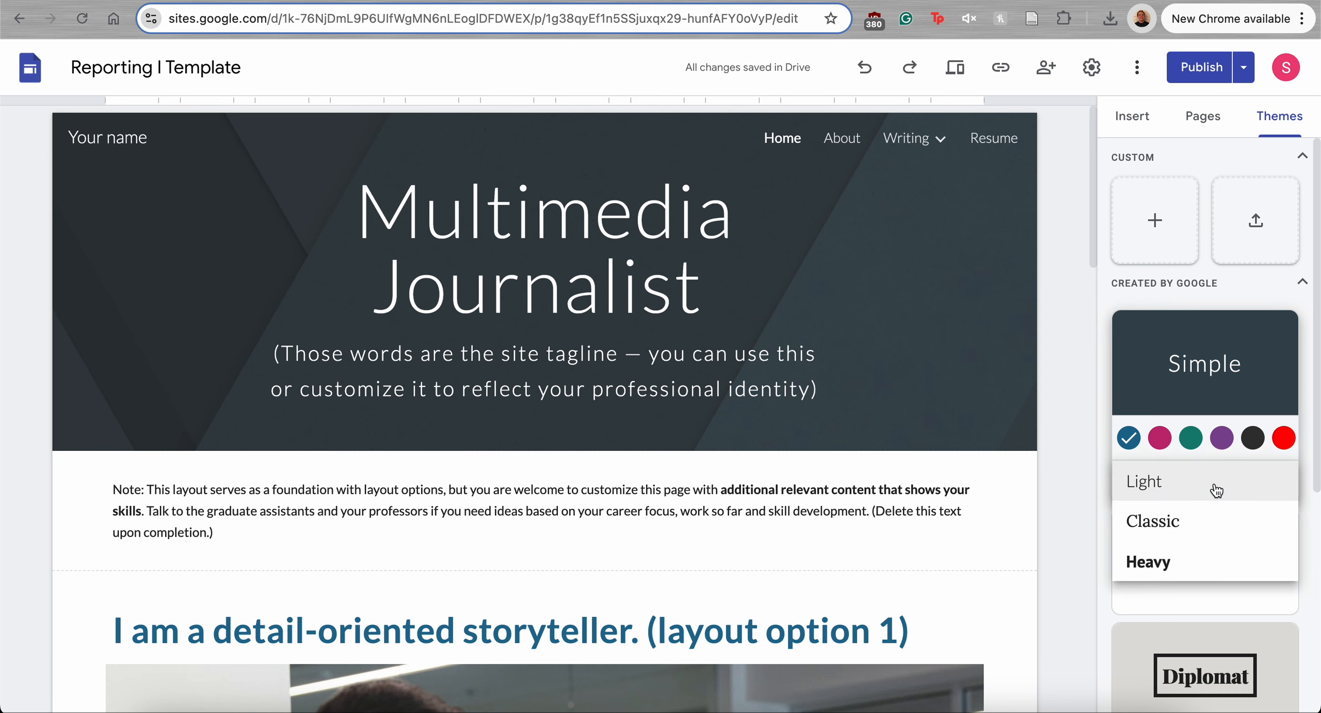
click(1188, 524)
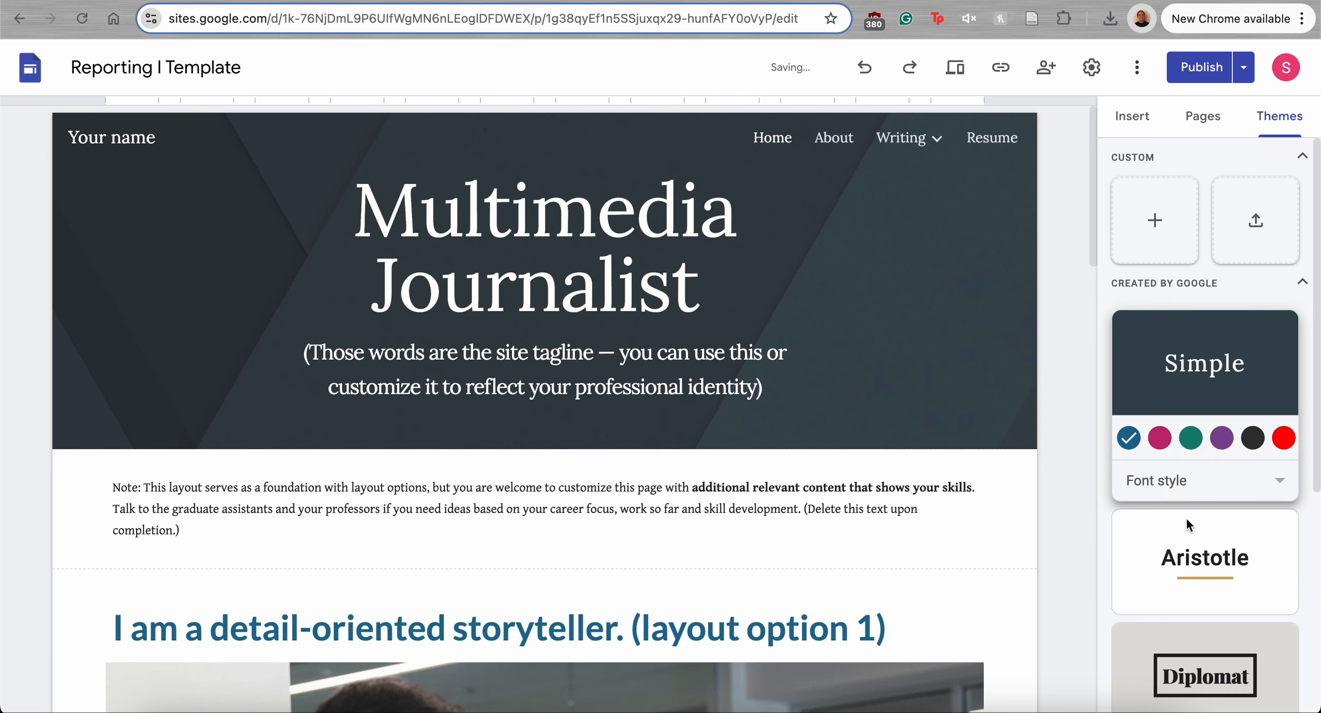
Try the Heavy font style on the Simple theme
click(1219, 490)
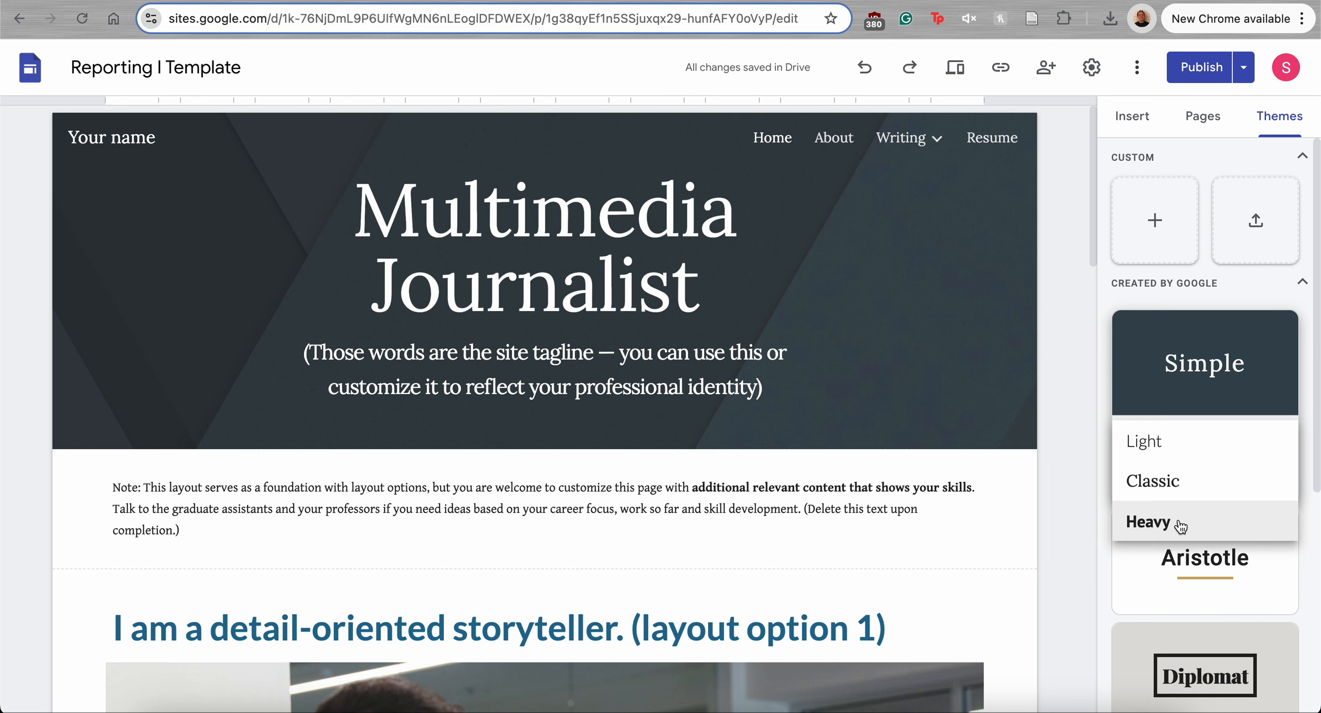
click(1148, 521)
scroll(491, 456, down, 1)
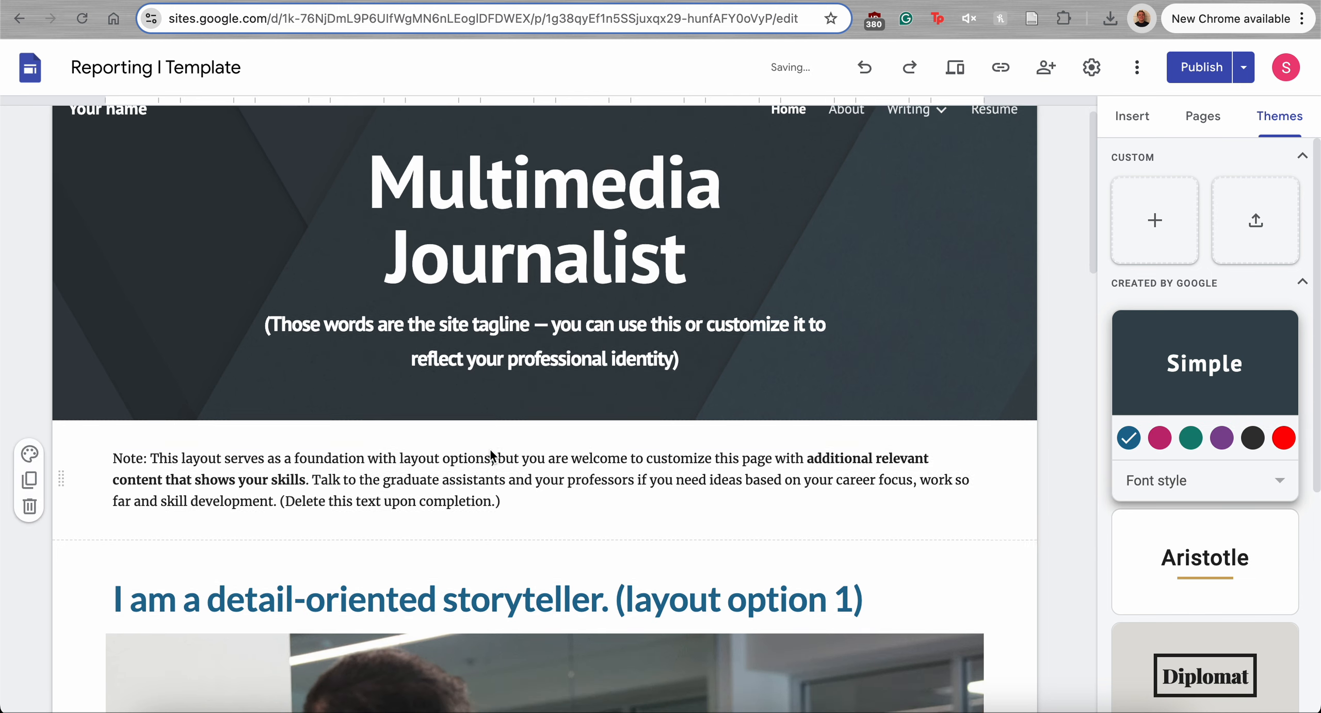
scroll(491, 456, down, 4)
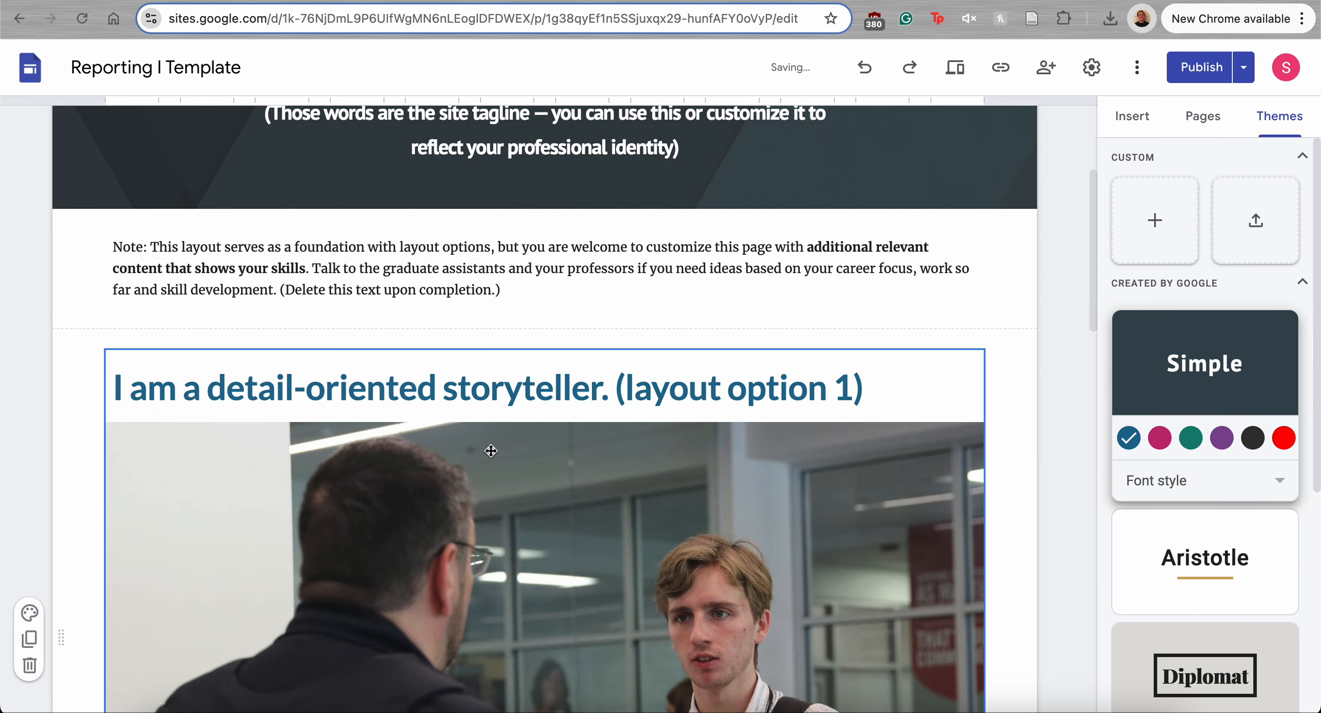
Examine how the Heavy font style affects the headings, body text and photo cutline on the Home page
click(532, 382)
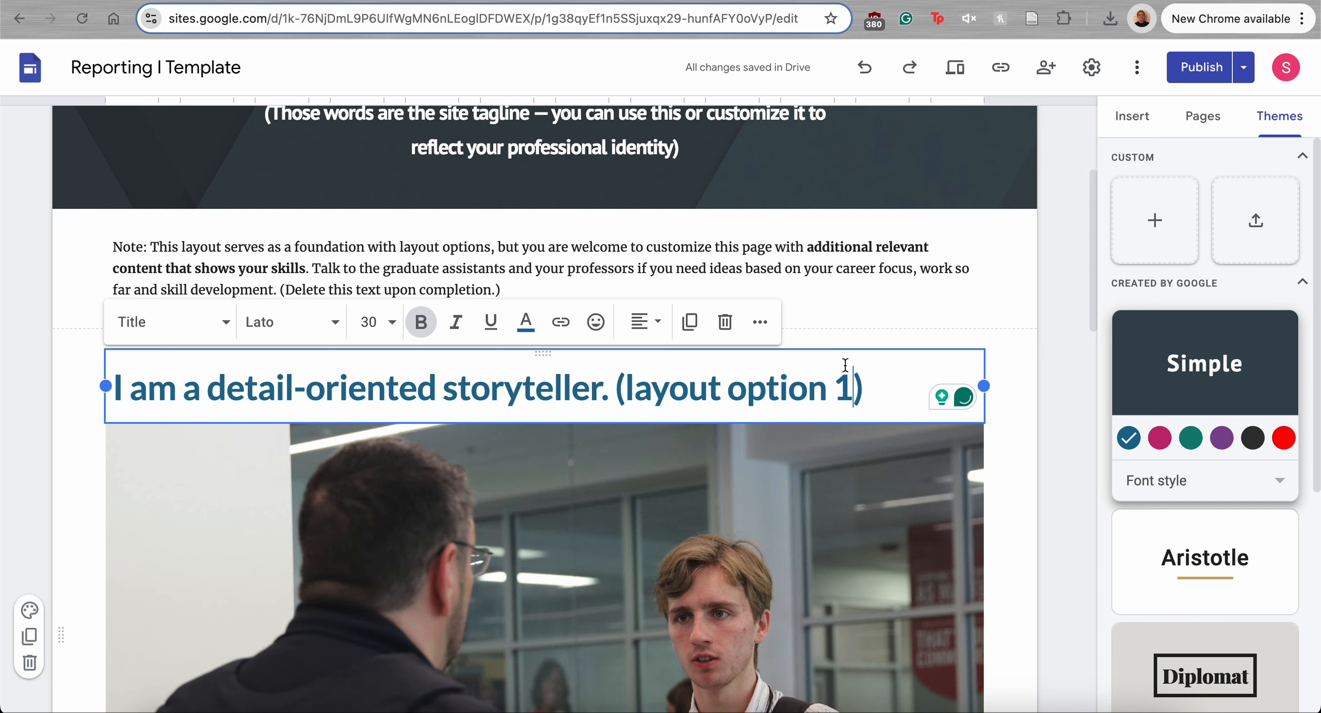
scroll(844, 364, down, 10)
click(1239, 483)
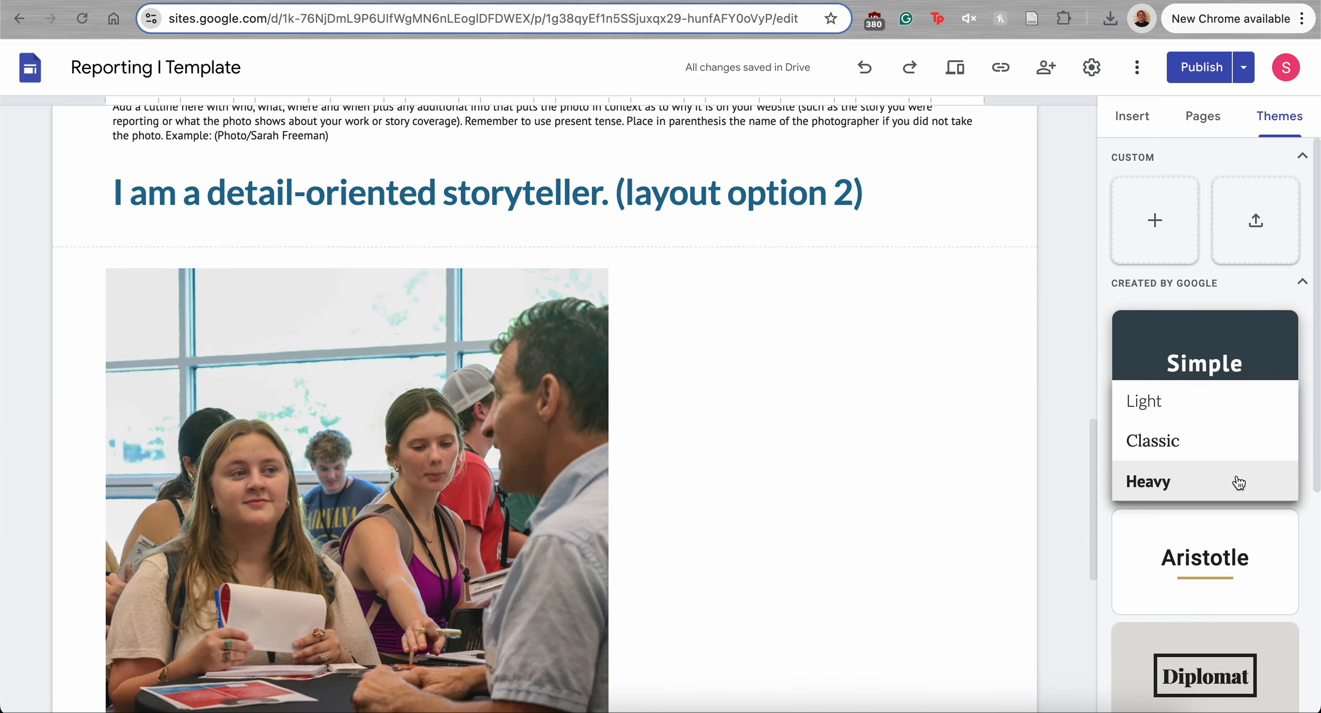
click(893, 437)
click(767, 200)
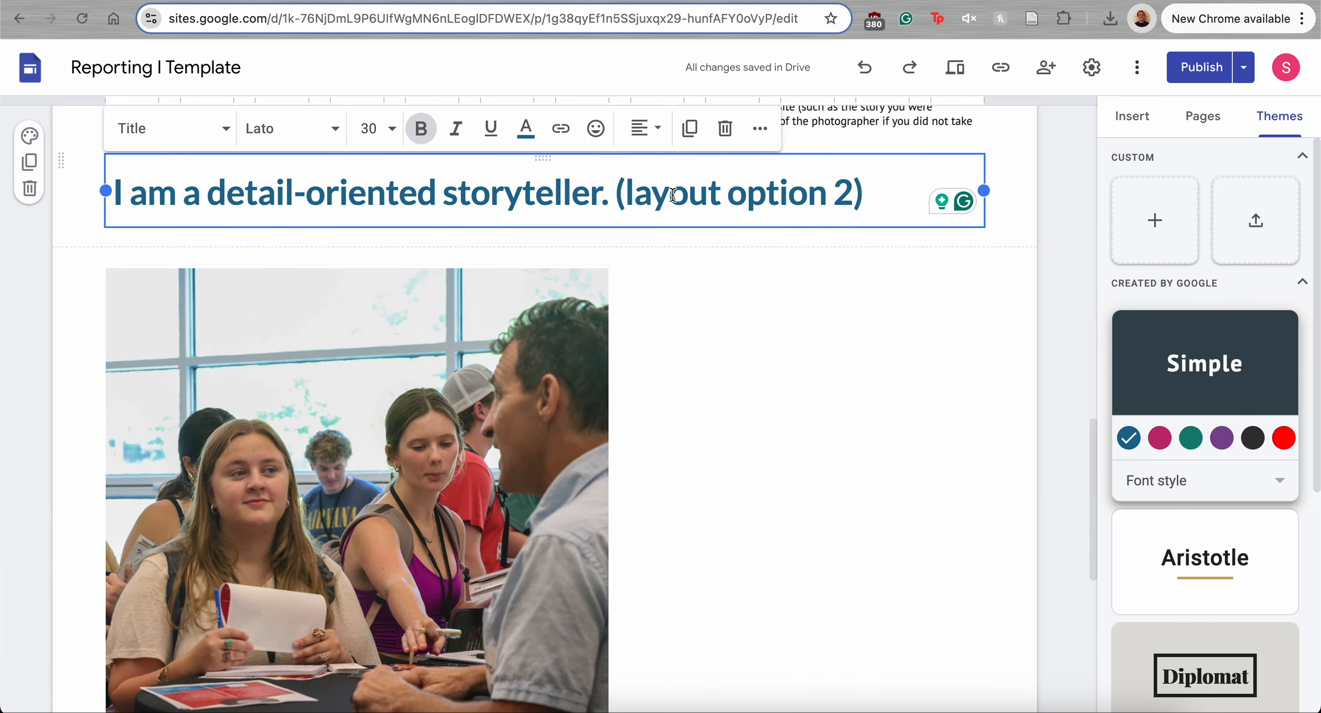
scroll(636, 309, down, 8)
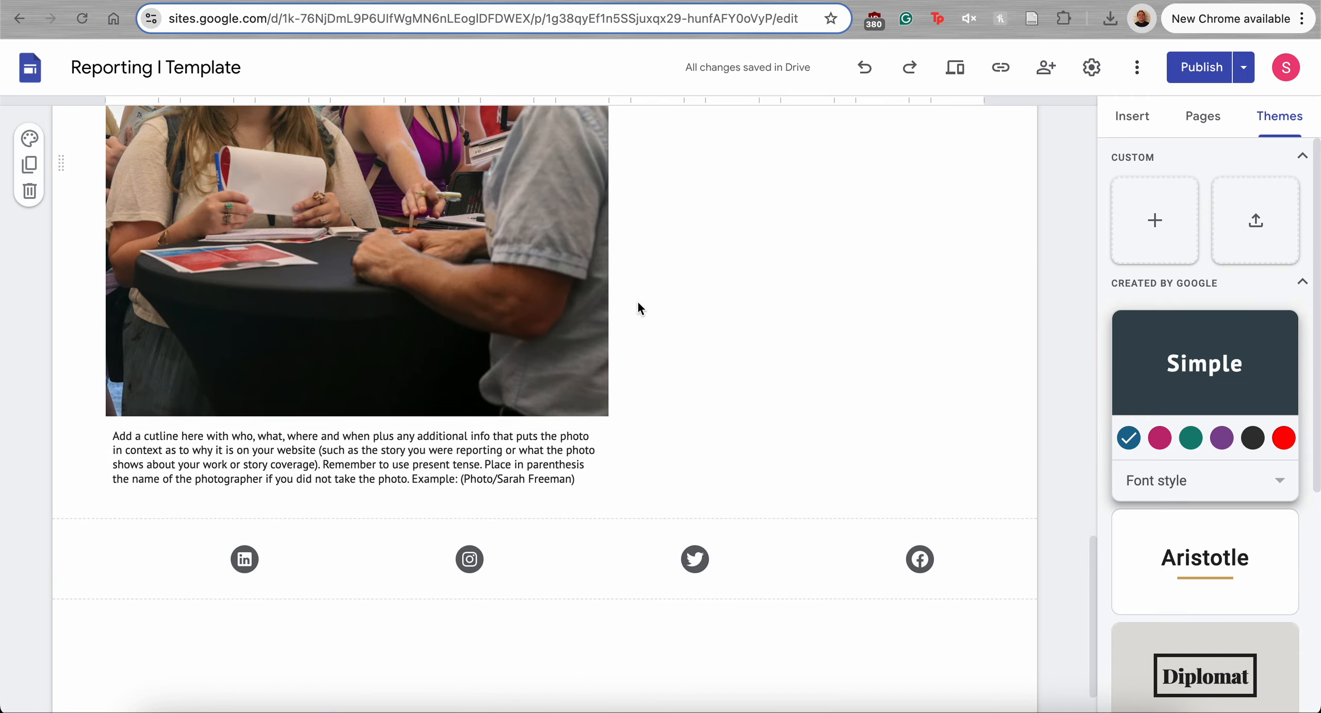
scroll(486, 494, up, 20)
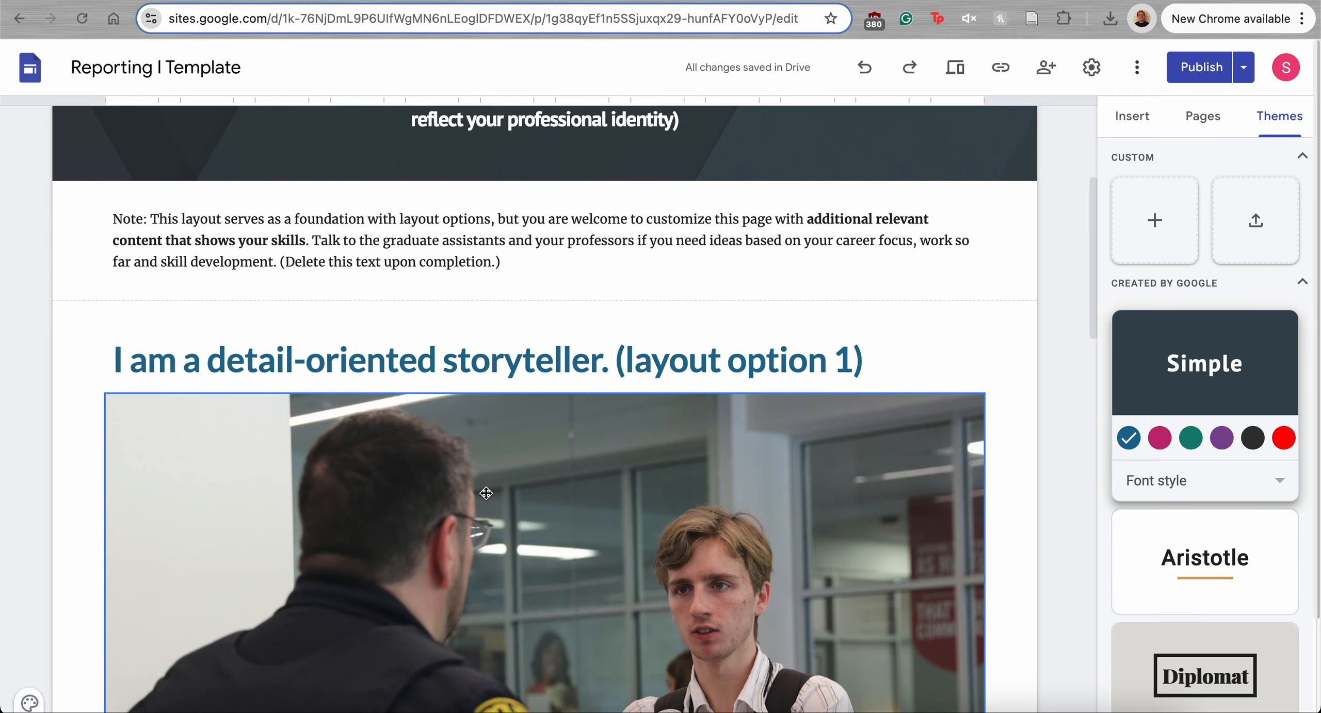
click(454, 247)
scroll(435, 327, down, 15)
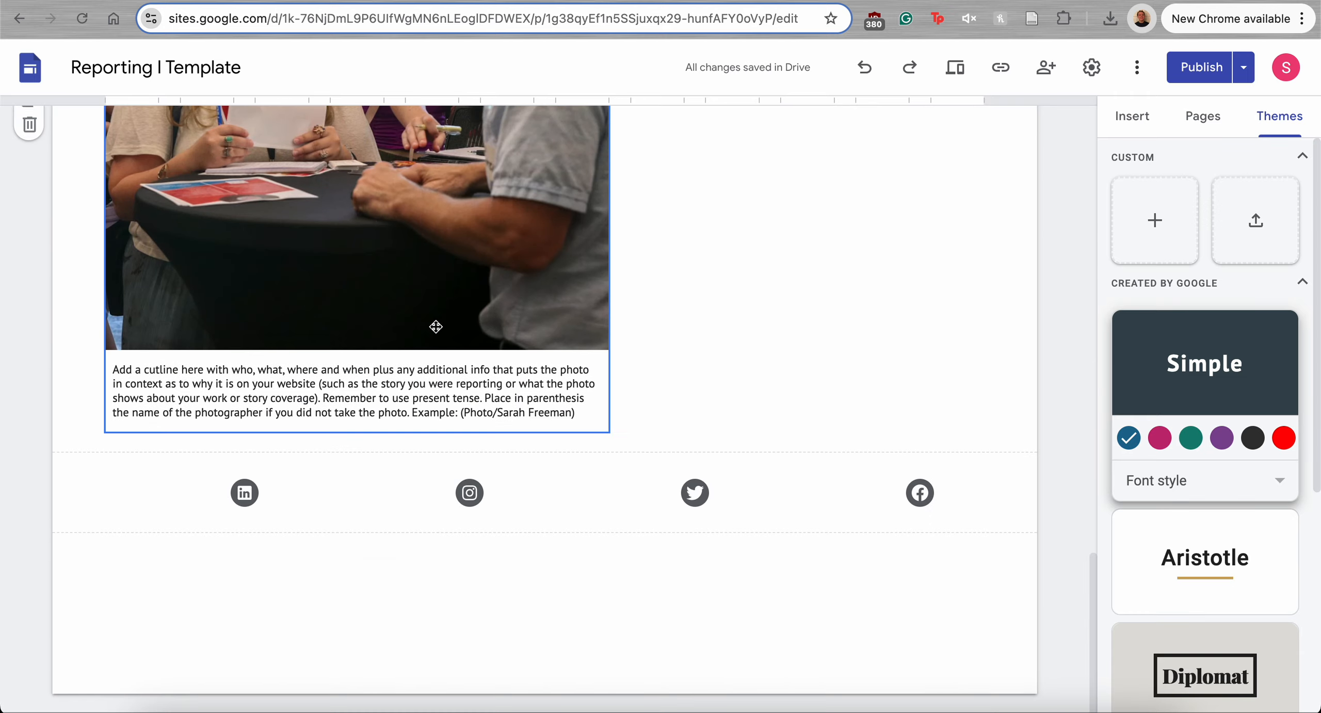
click(401, 410)
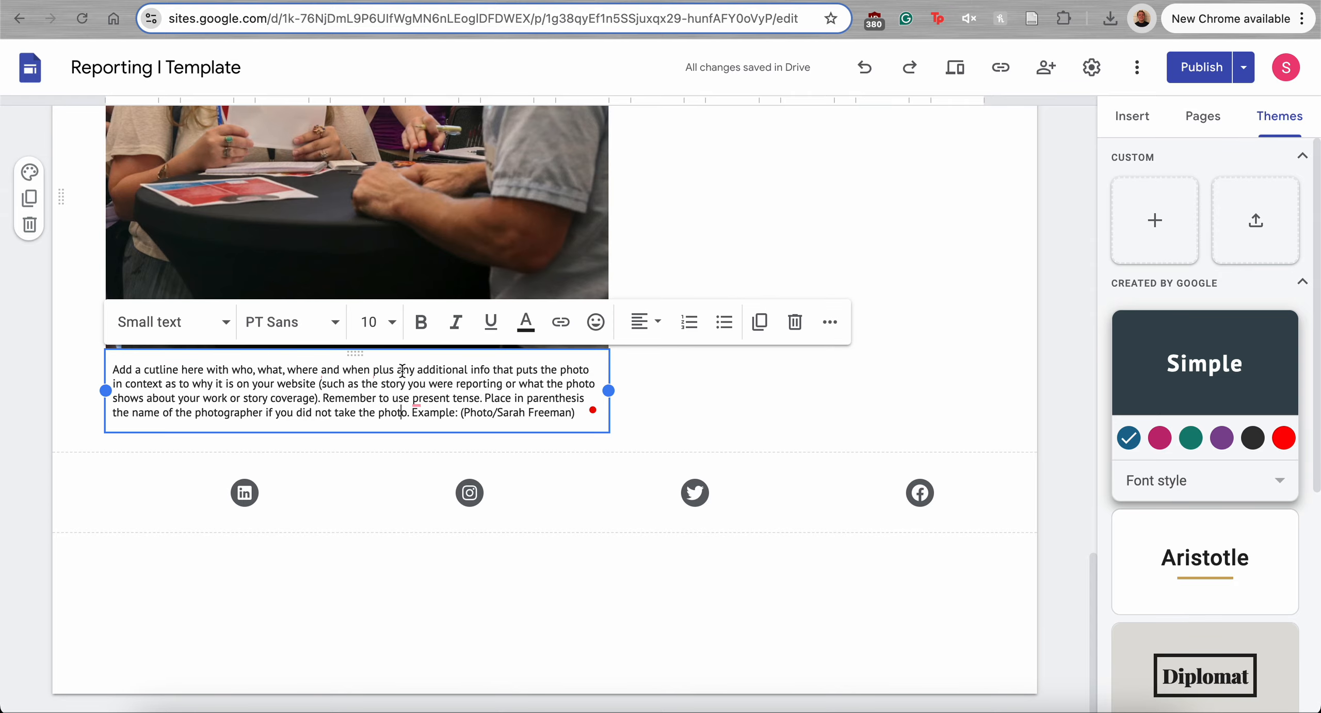
scroll(403, 382, up, 5)
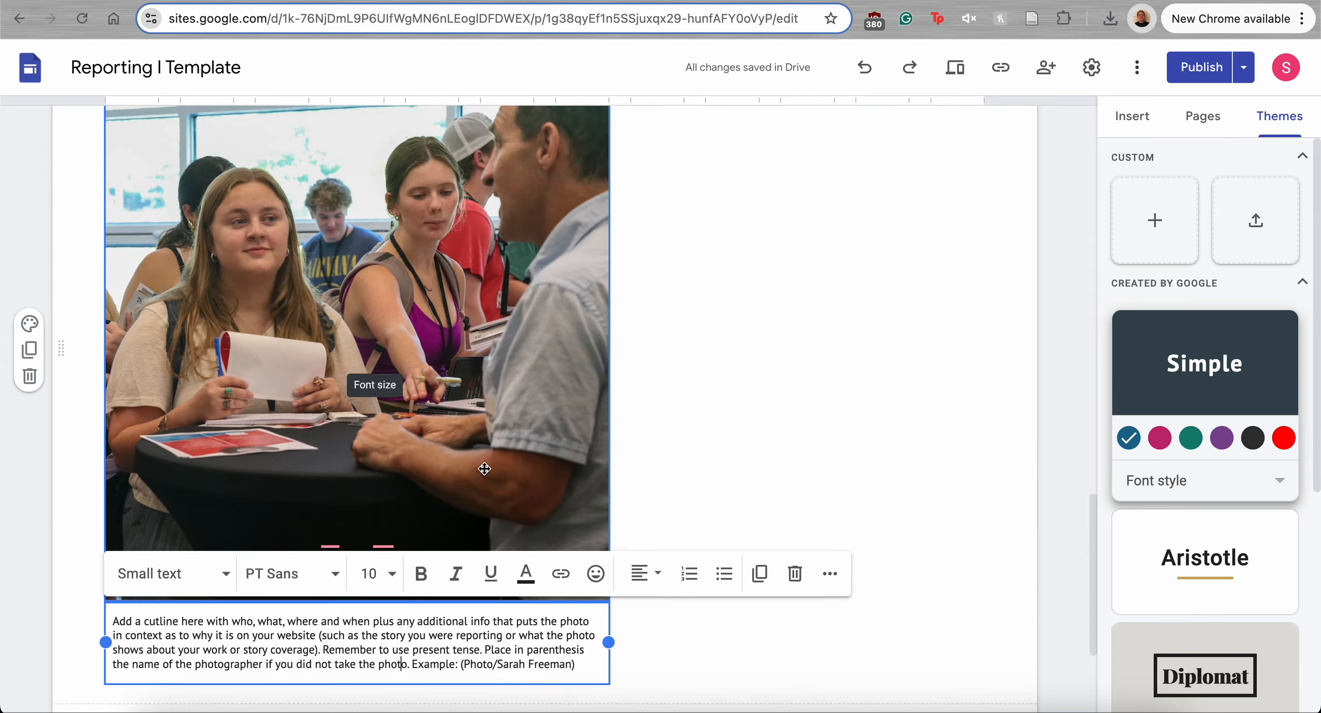
scroll(484, 468, up, 15)
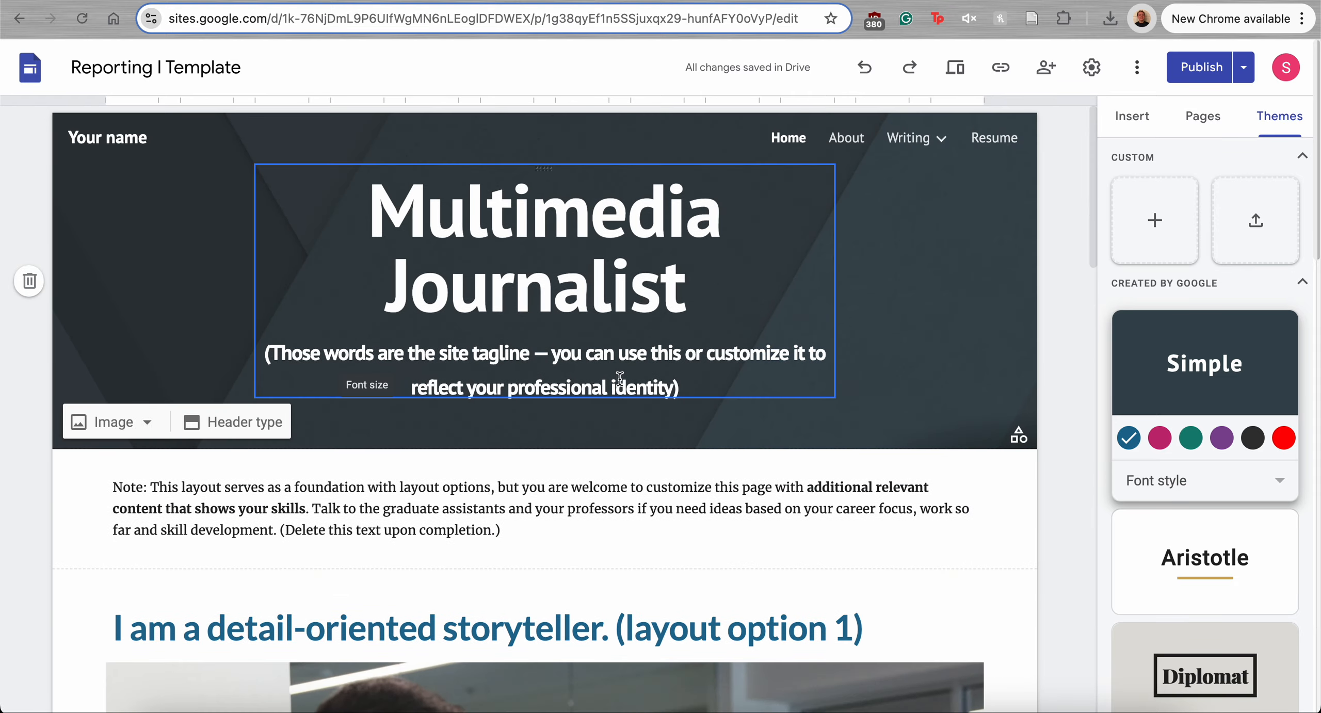
Set the Simple theme's font style to Light and select the "Multimedia Journalist" header text box
click(1186, 481)
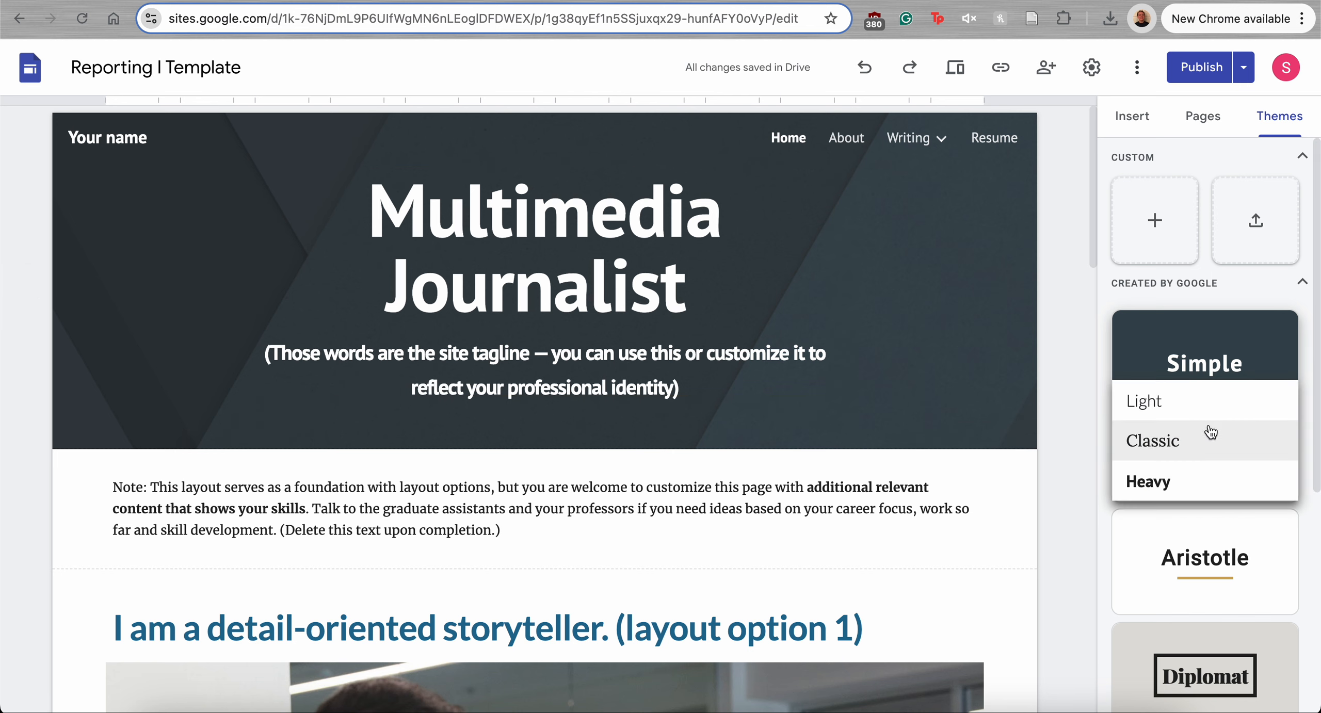
click(1210, 413)
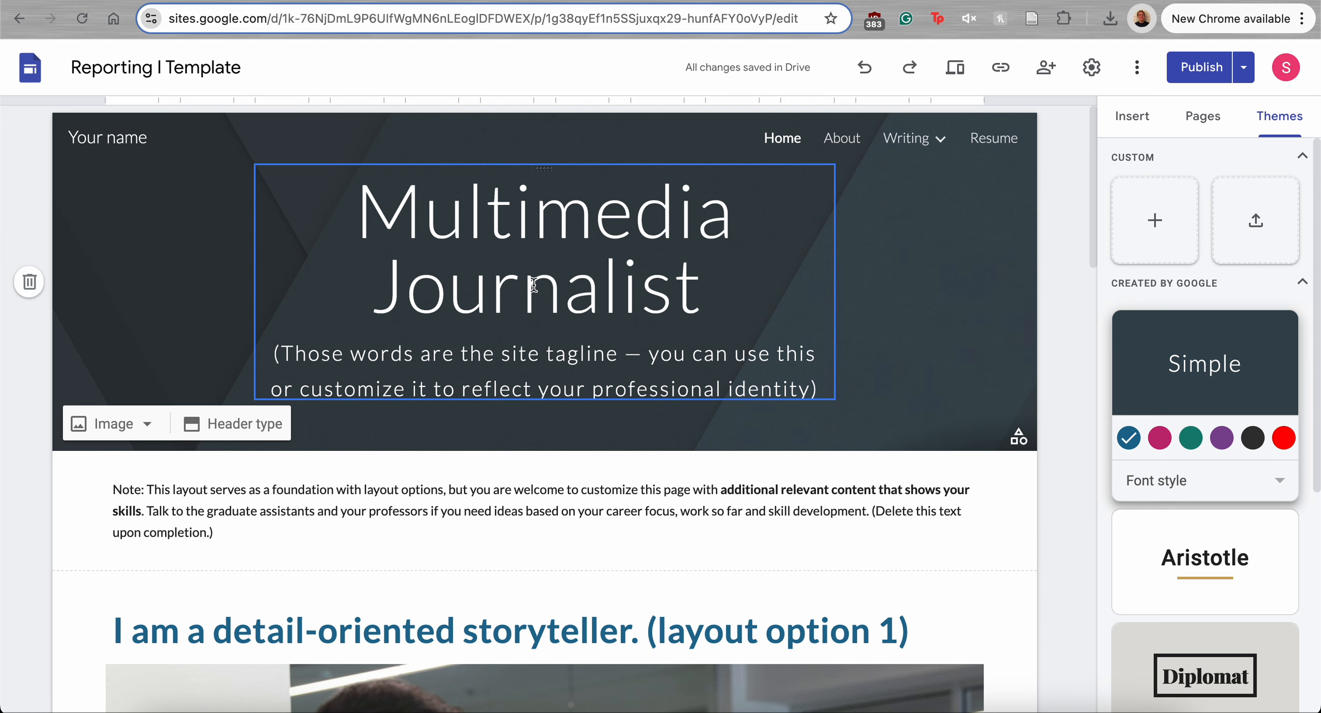
click(806, 174)
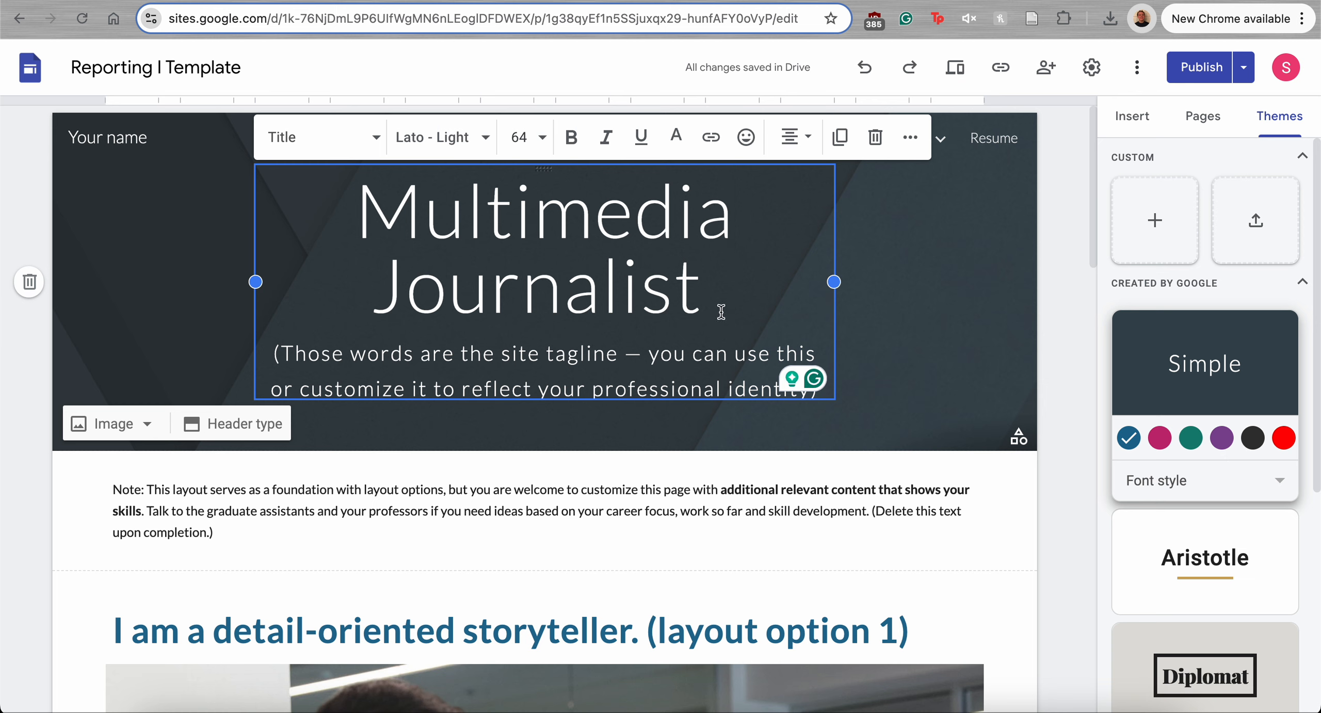
Try the Arvo font on the "Multimedia Journalist" header title, compare it with the tagline, and undo the font change
triple_click(663, 284)
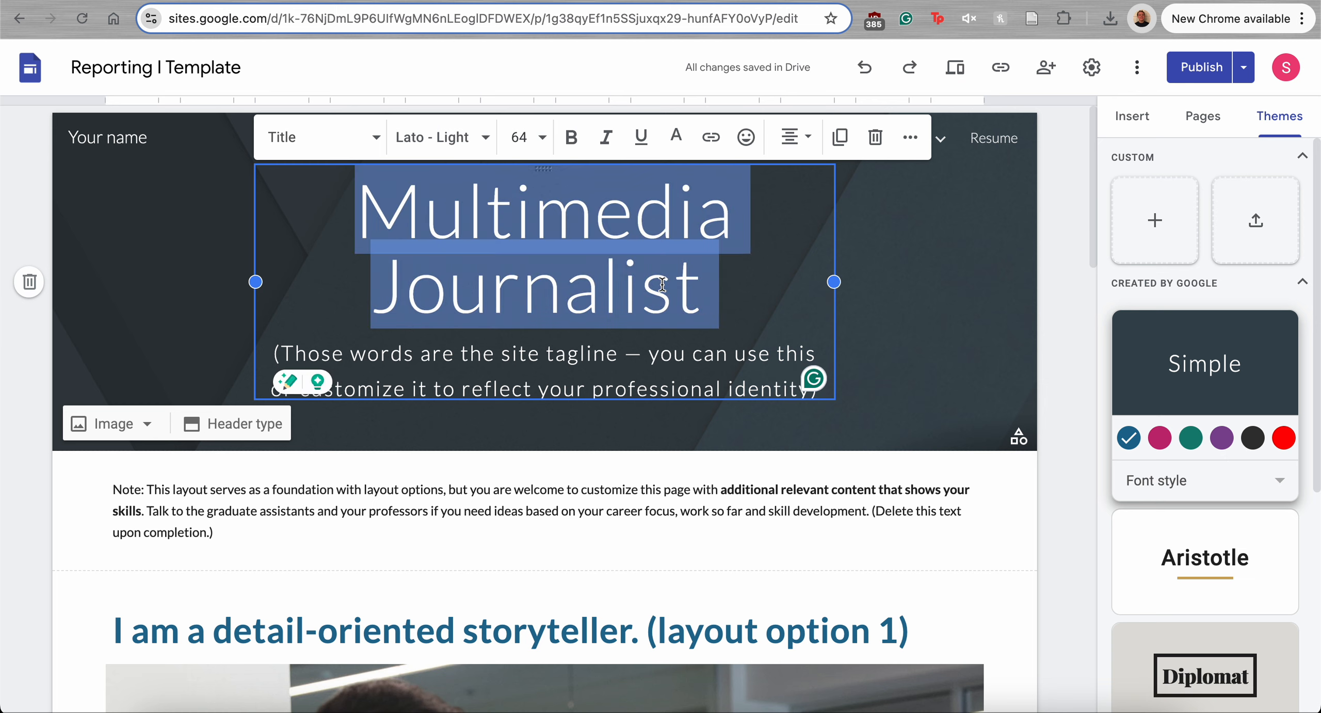
click(478, 144)
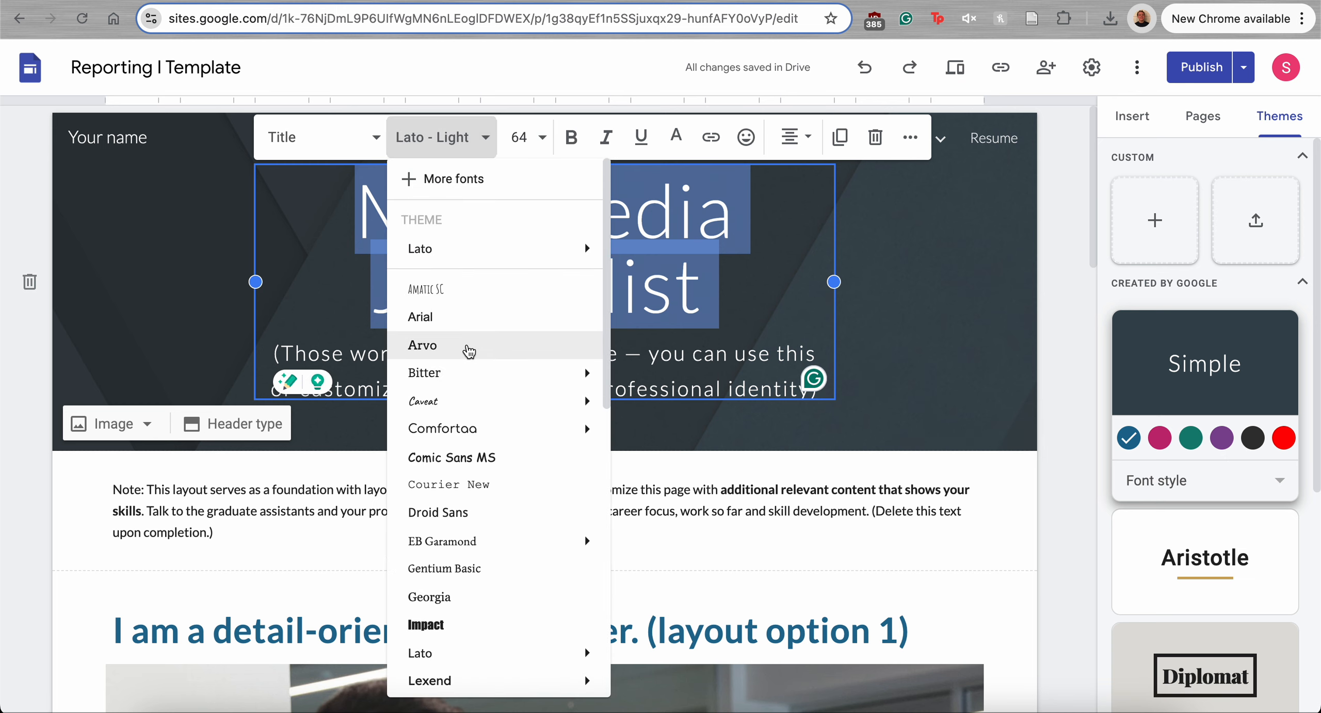
click(469, 351)
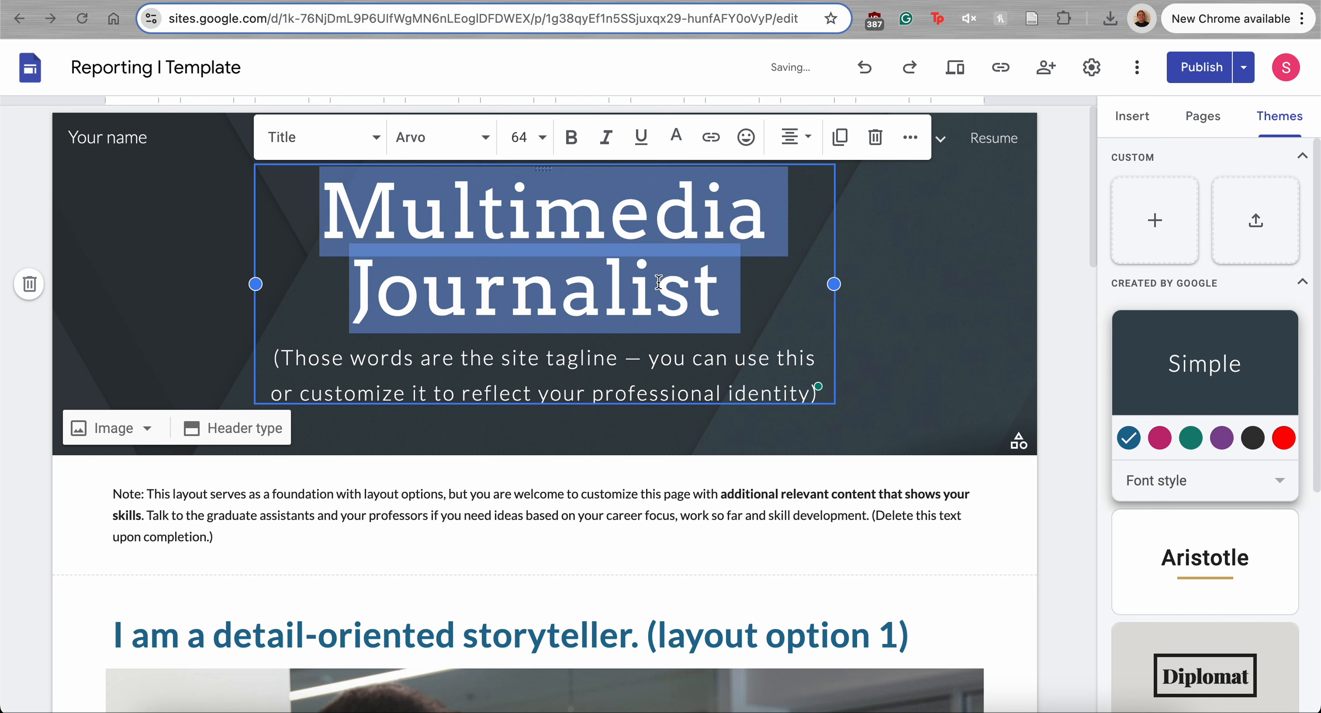
click(590, 413)
click(604, 393)
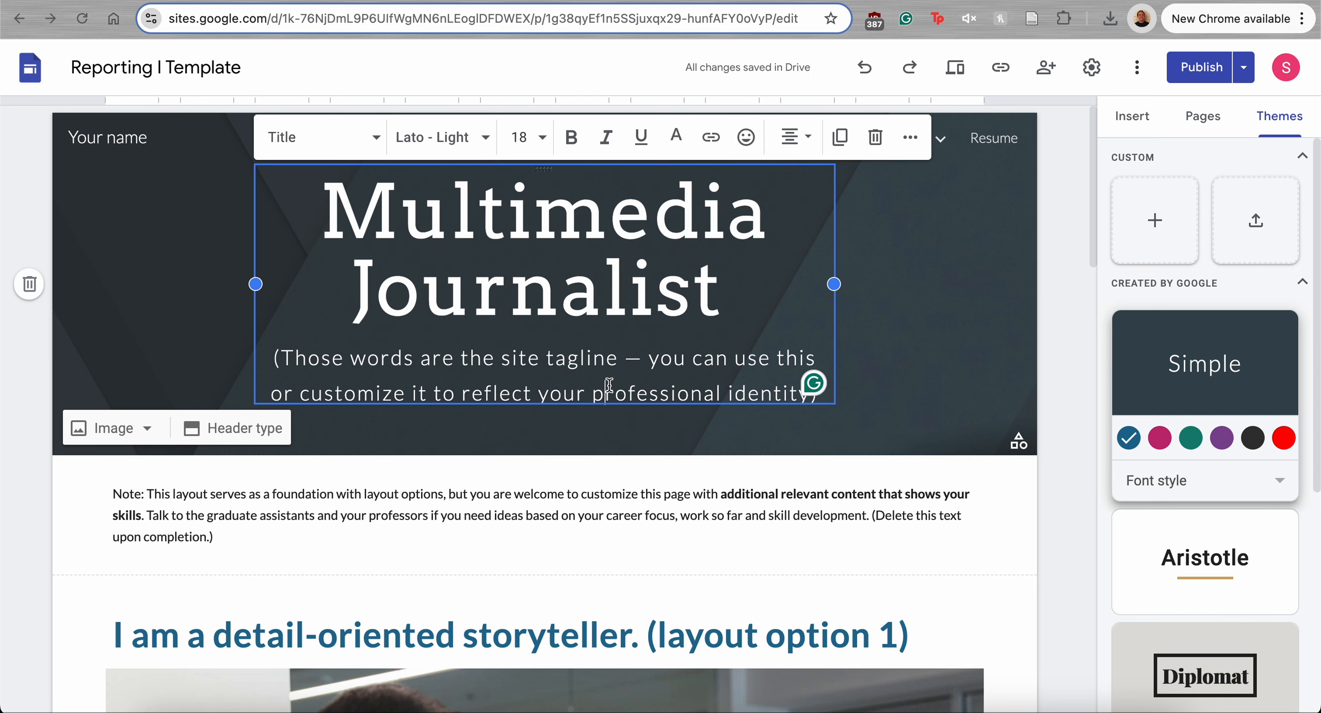
click(632, 286)
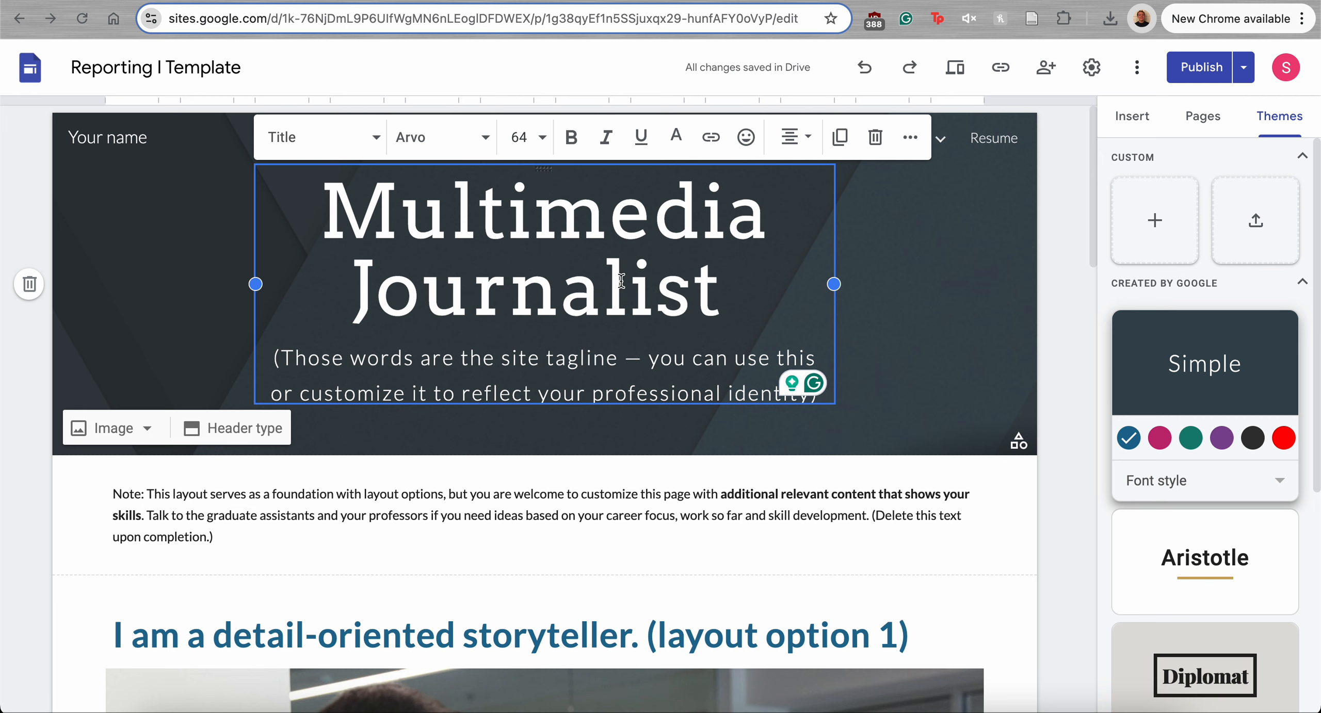
key(super+z)
click(596, 310)
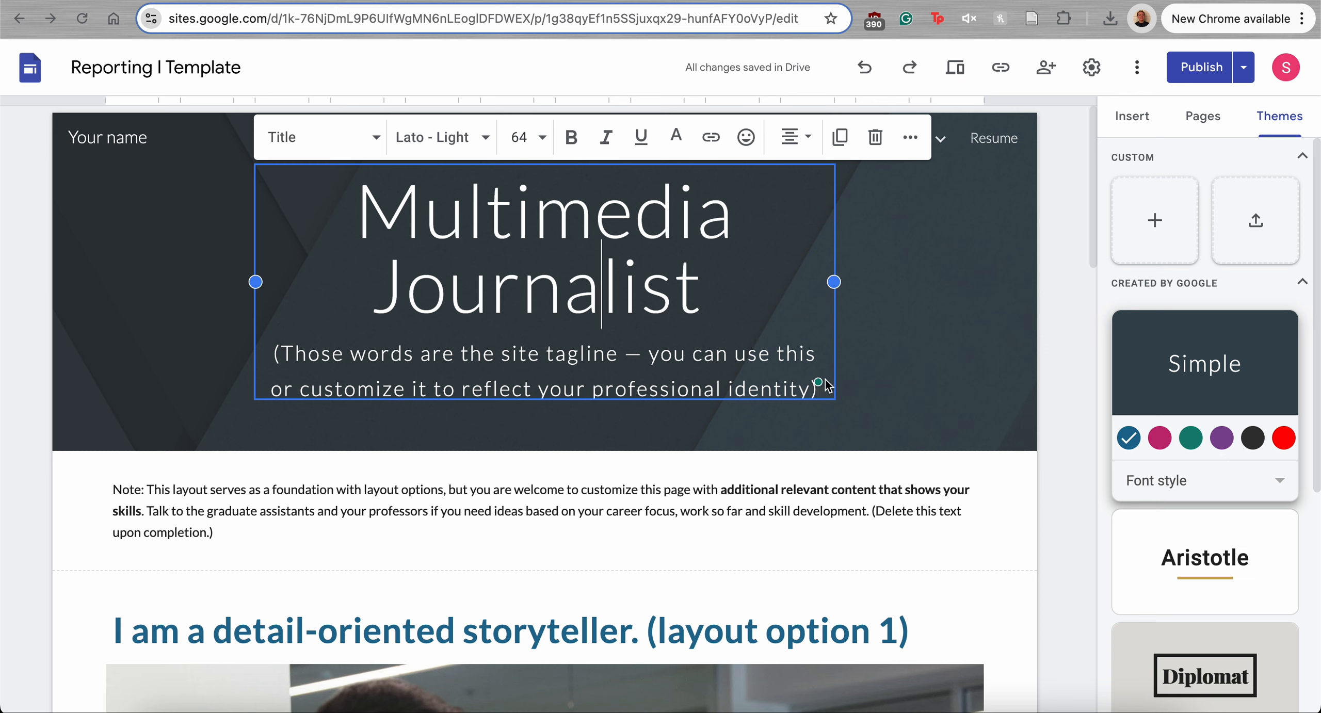
Try font size 18 on the "Multimedia Journalist" header title and undo the size change
triple_click(629, 256)
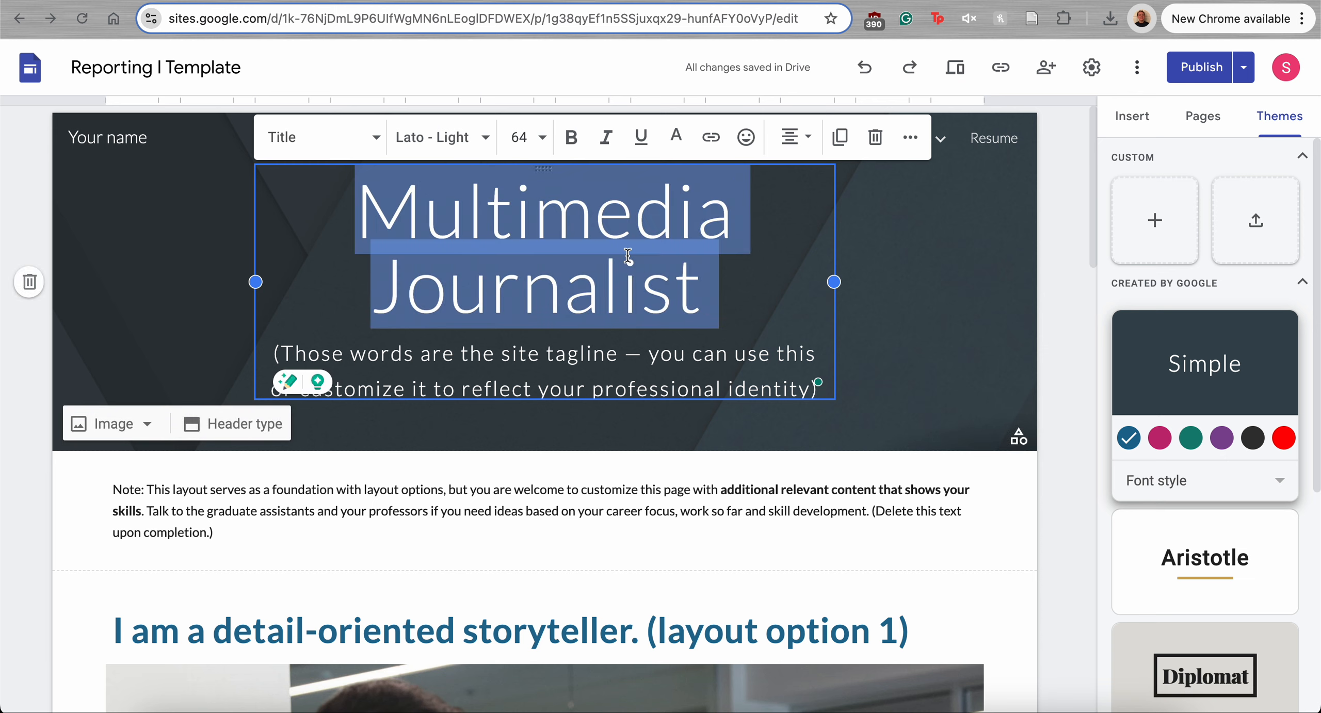
click(543, 137)
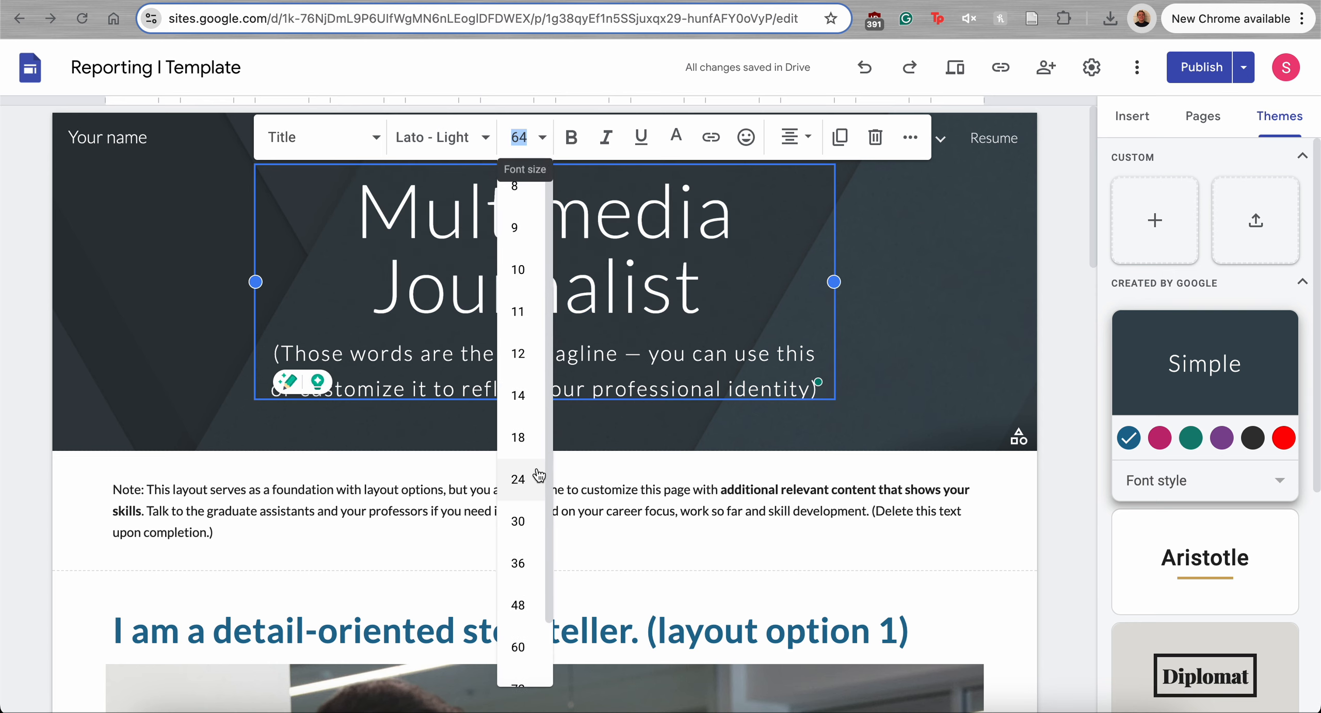
click(518, 437)
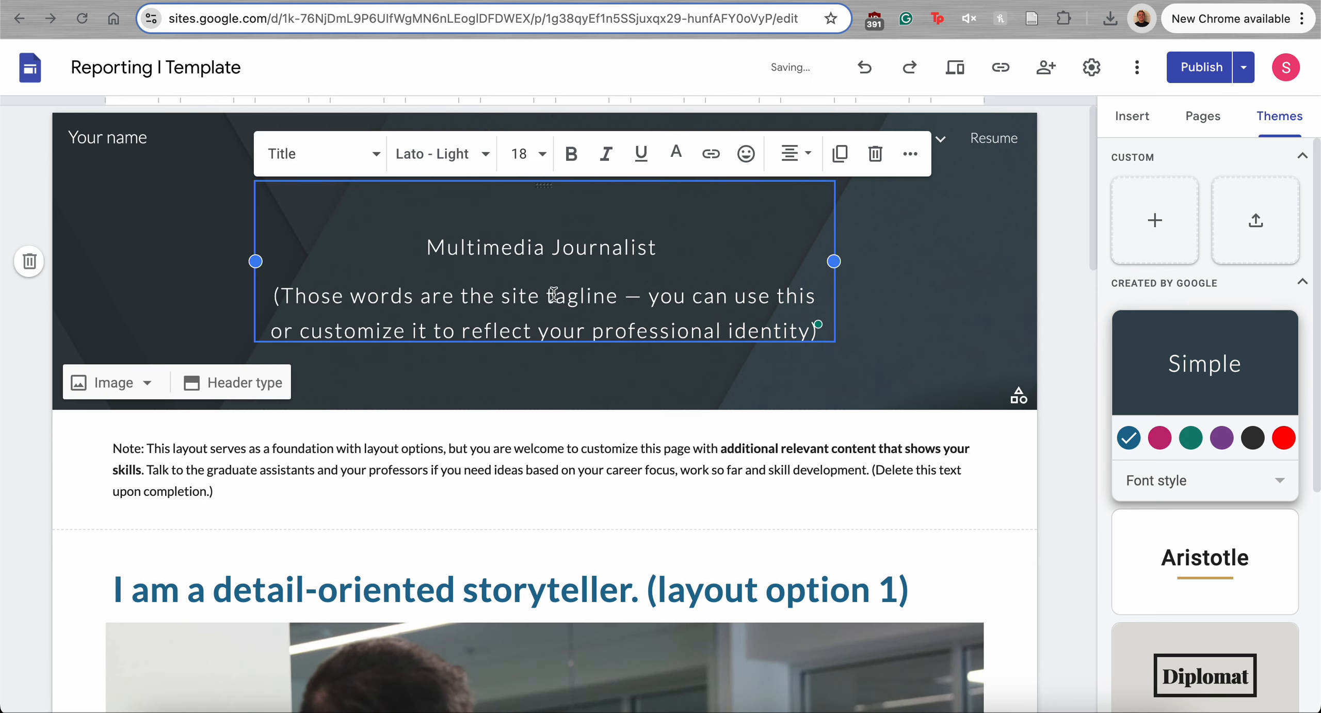
key(super+z)
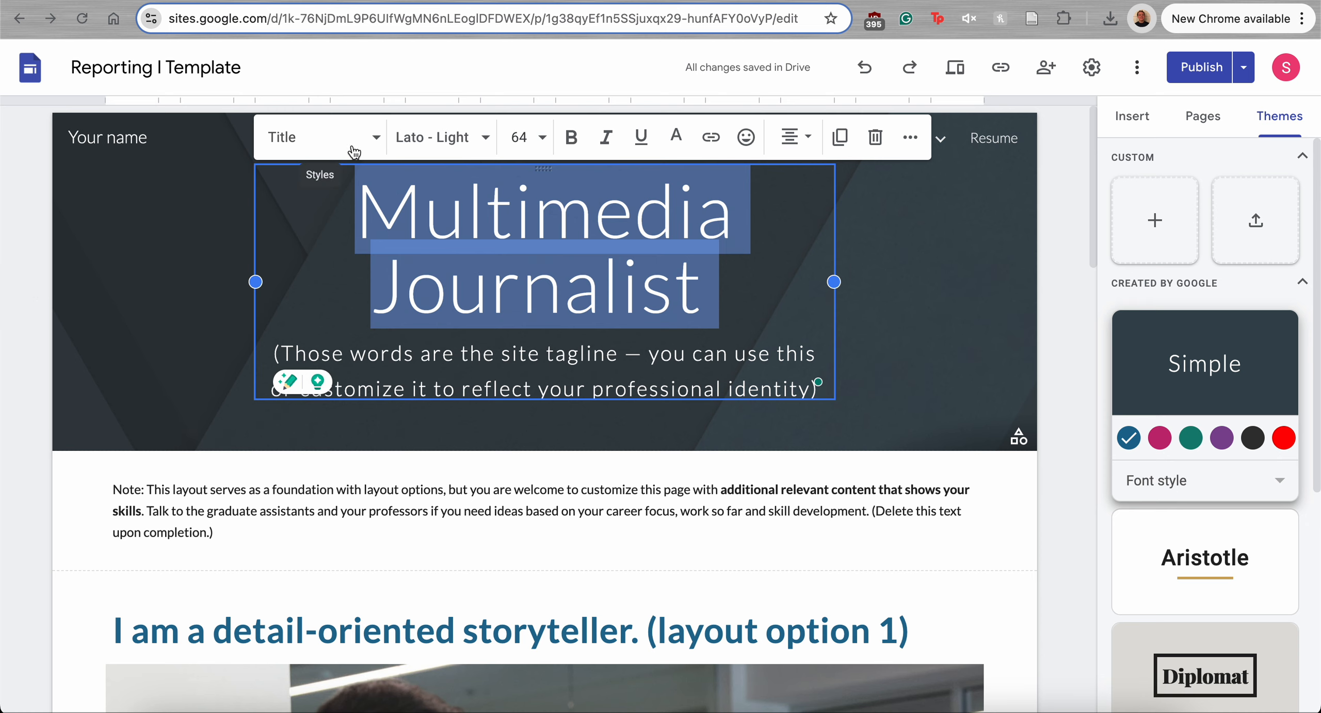
Try the Normal text style on the "Multimedia Journalist" header title and undo the style change
click(378, 141)
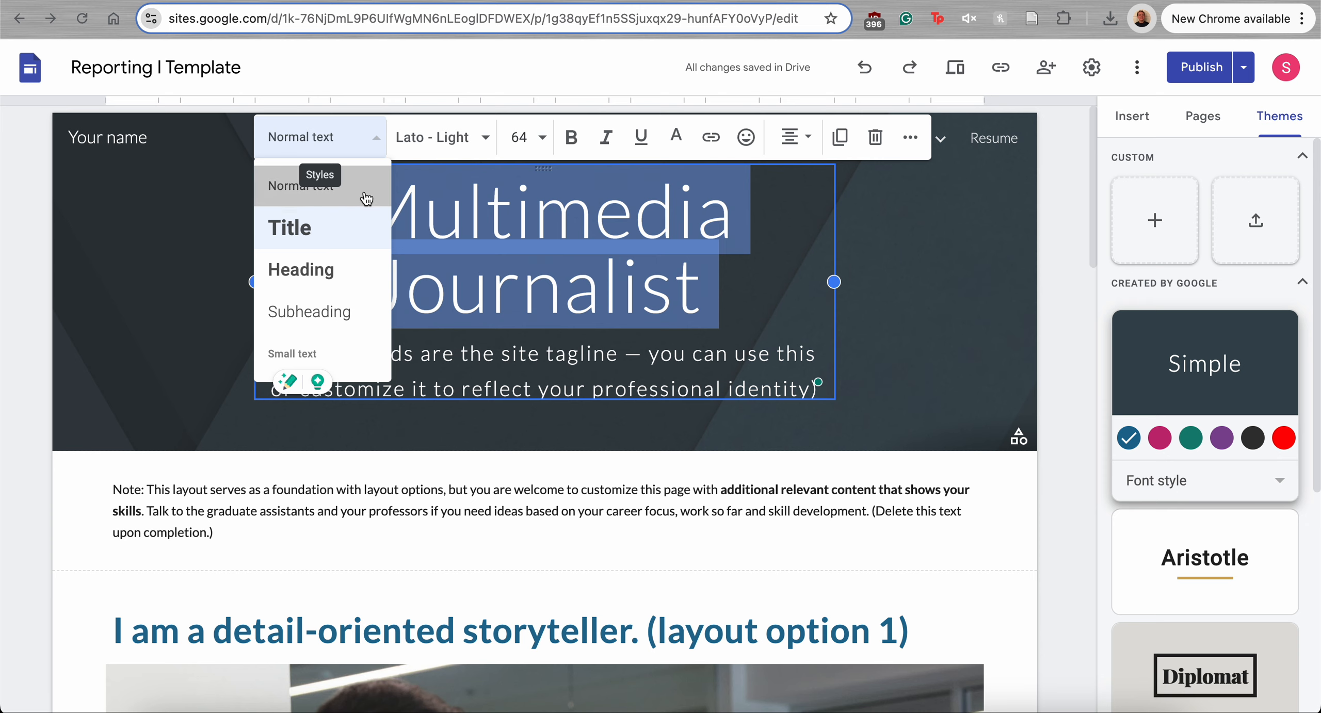
click(371, 197)
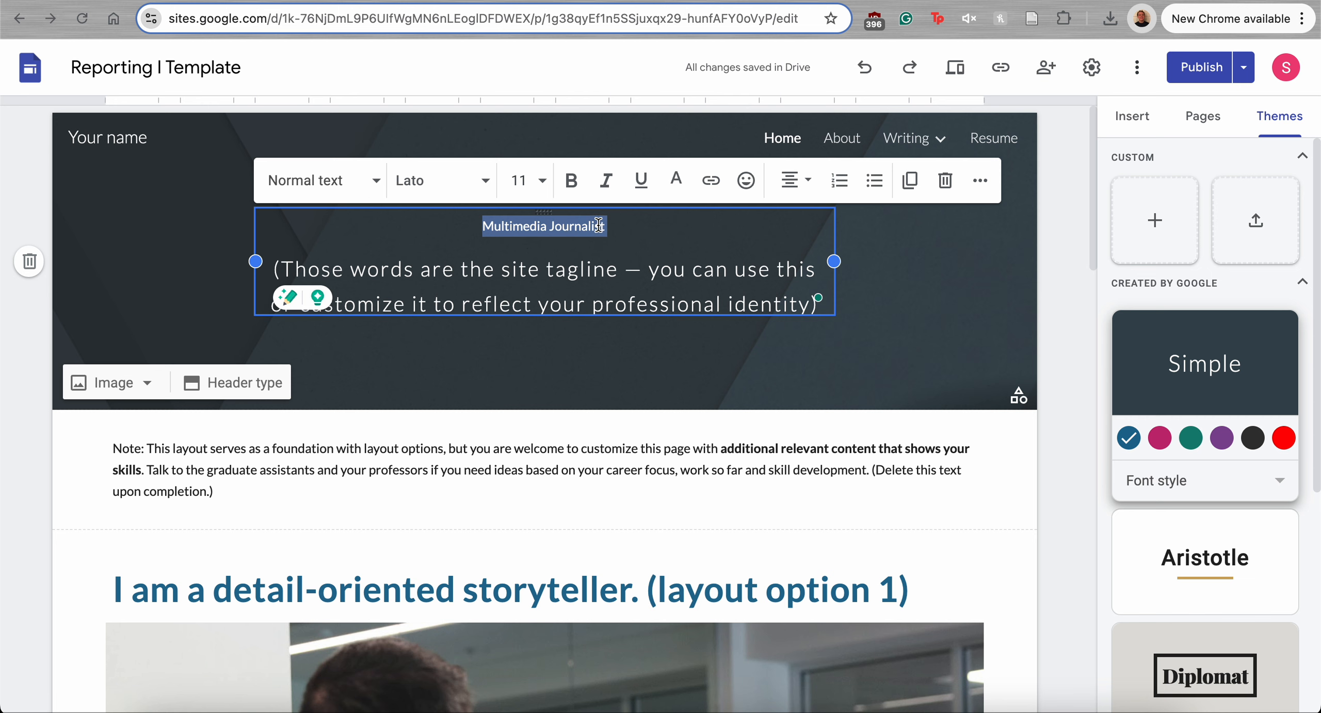
key(super+z)
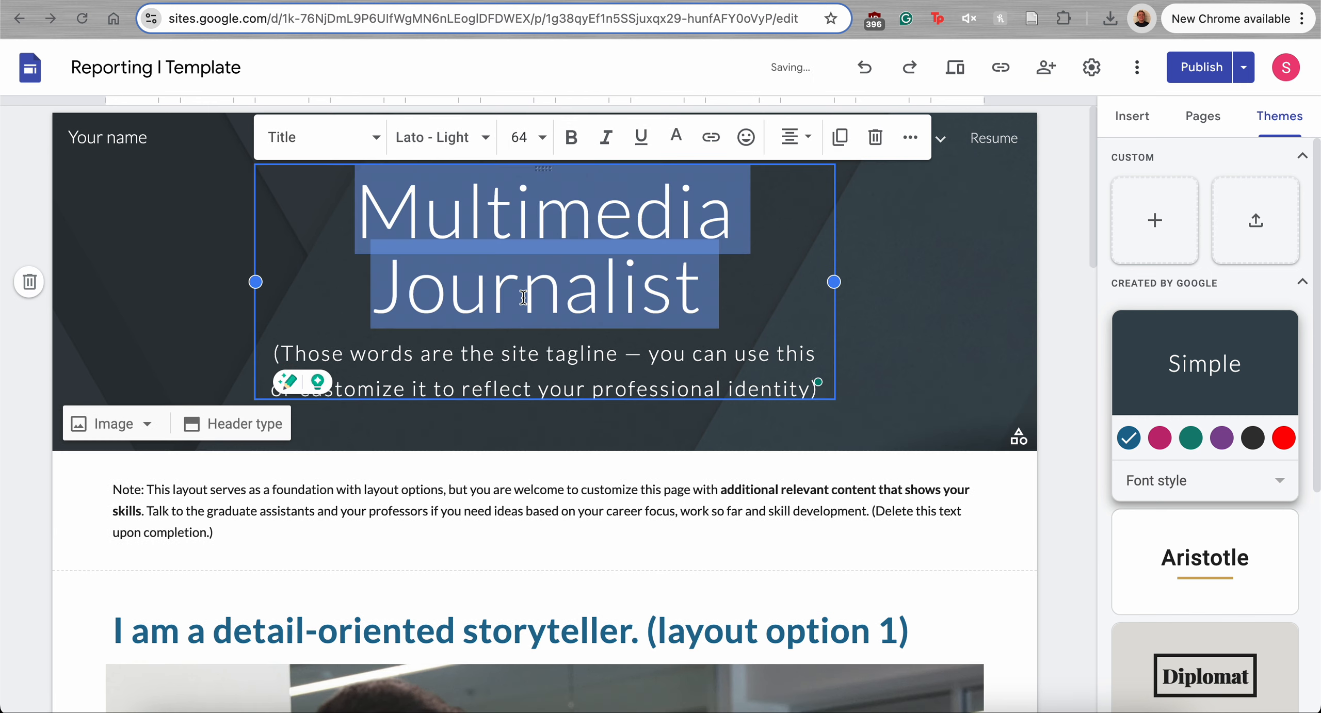
Try the Title style on the note paragraph below the header and undo the style change
click(518, 512)
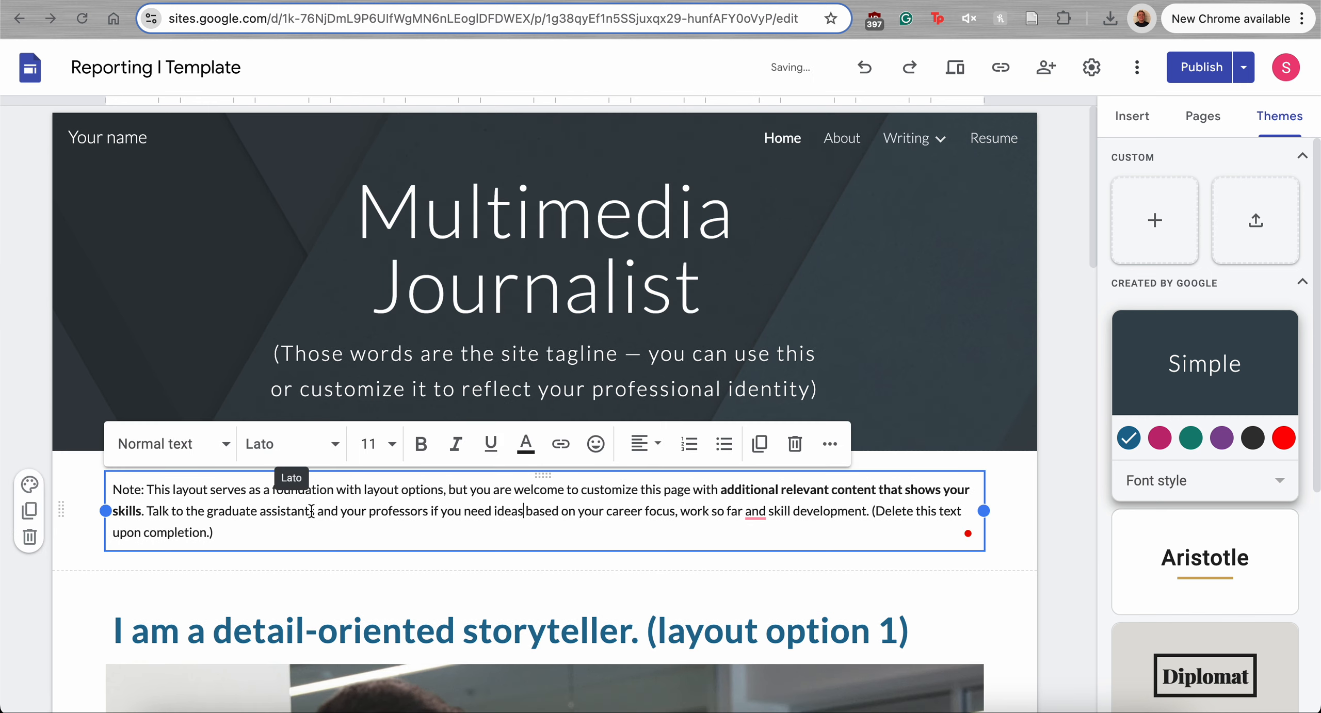
click(225, 445)
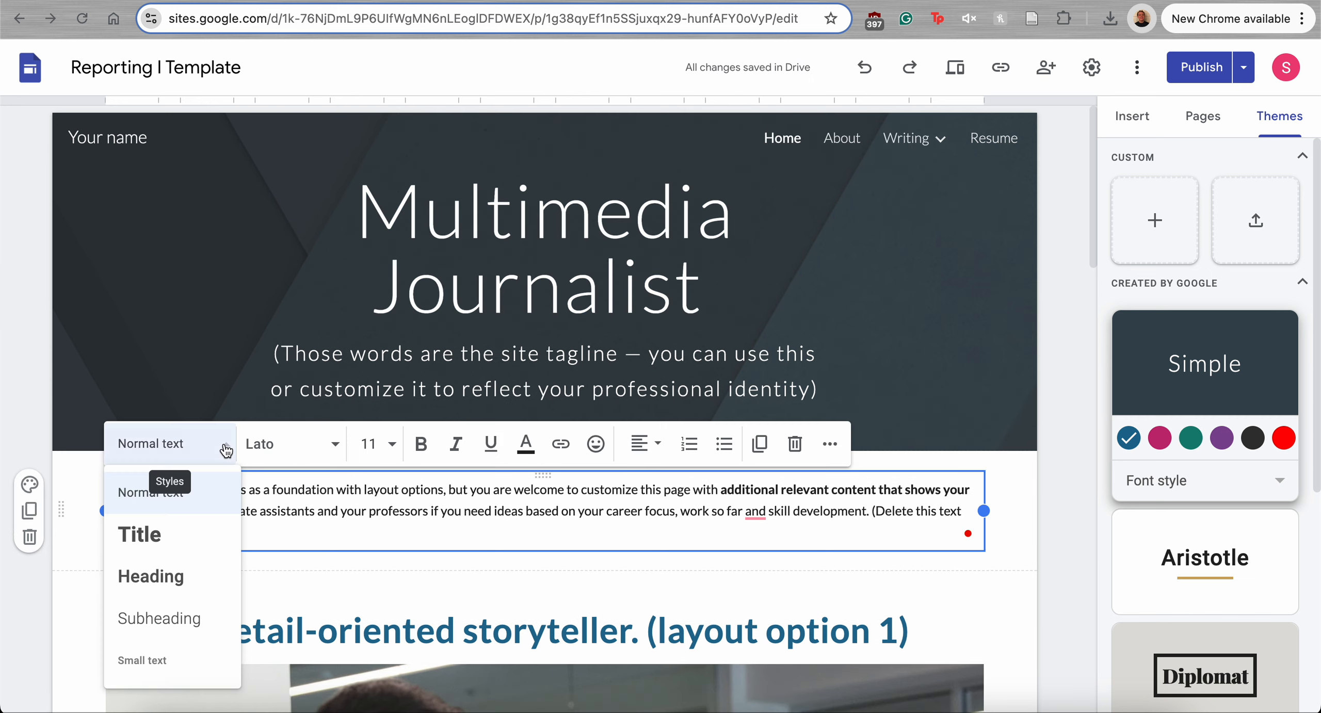
click(197, 539)
scroll(393, 502, up, 1)
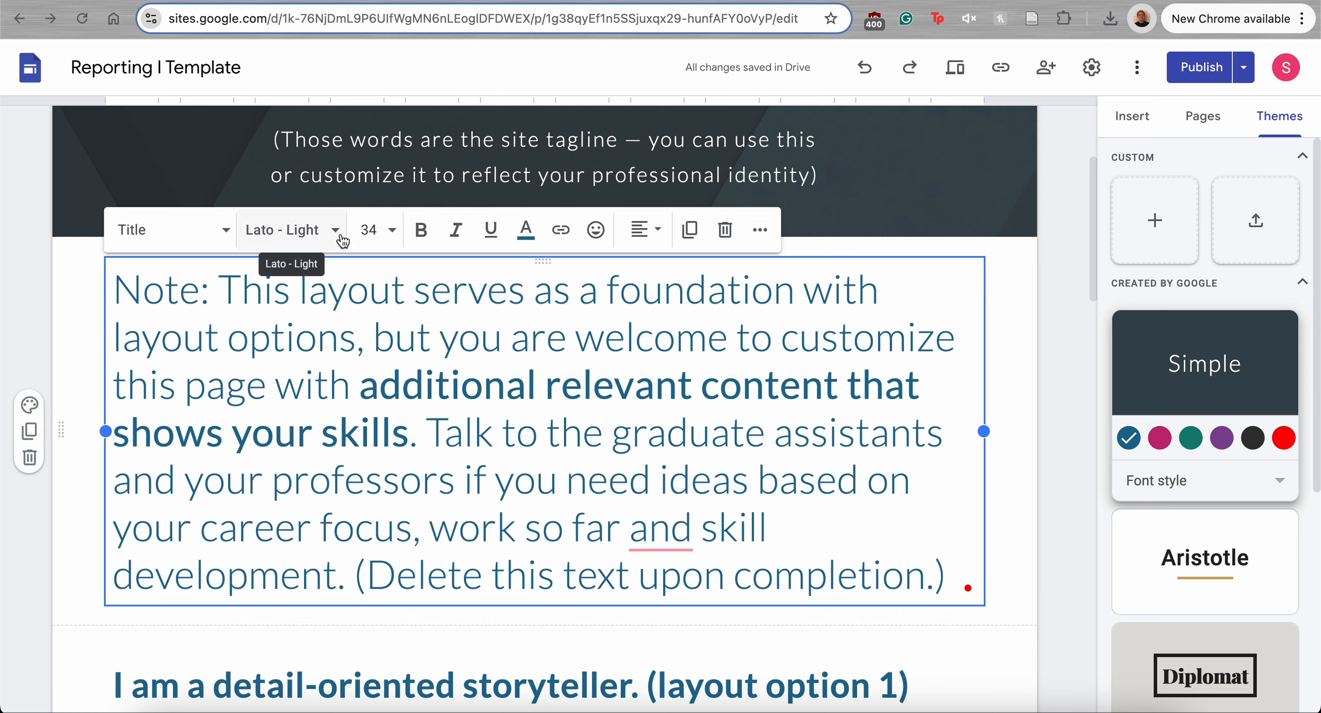
key(super+z)
click(613, 372)
scroll(613, 373, up, 3)
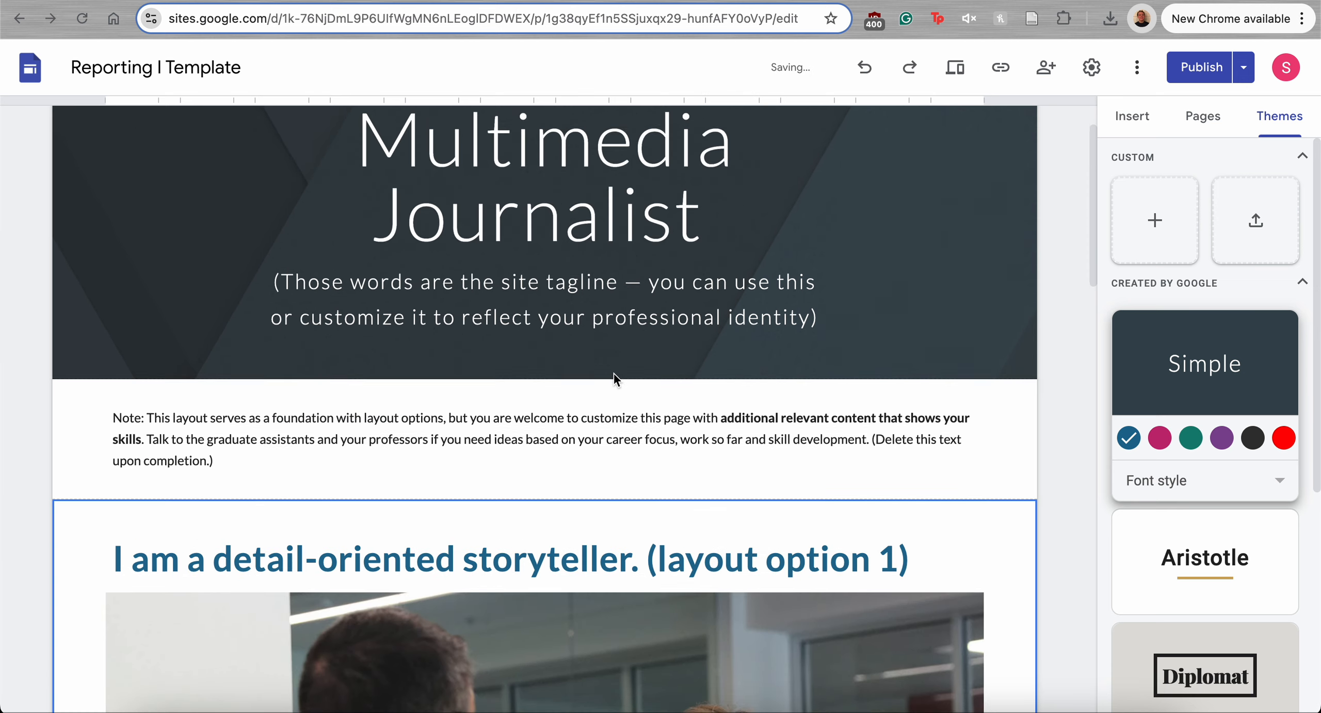
scroll(613, 374, up, 2)
Make the whole note paragraph below the header bold, italic and underlined
click(423, 489)
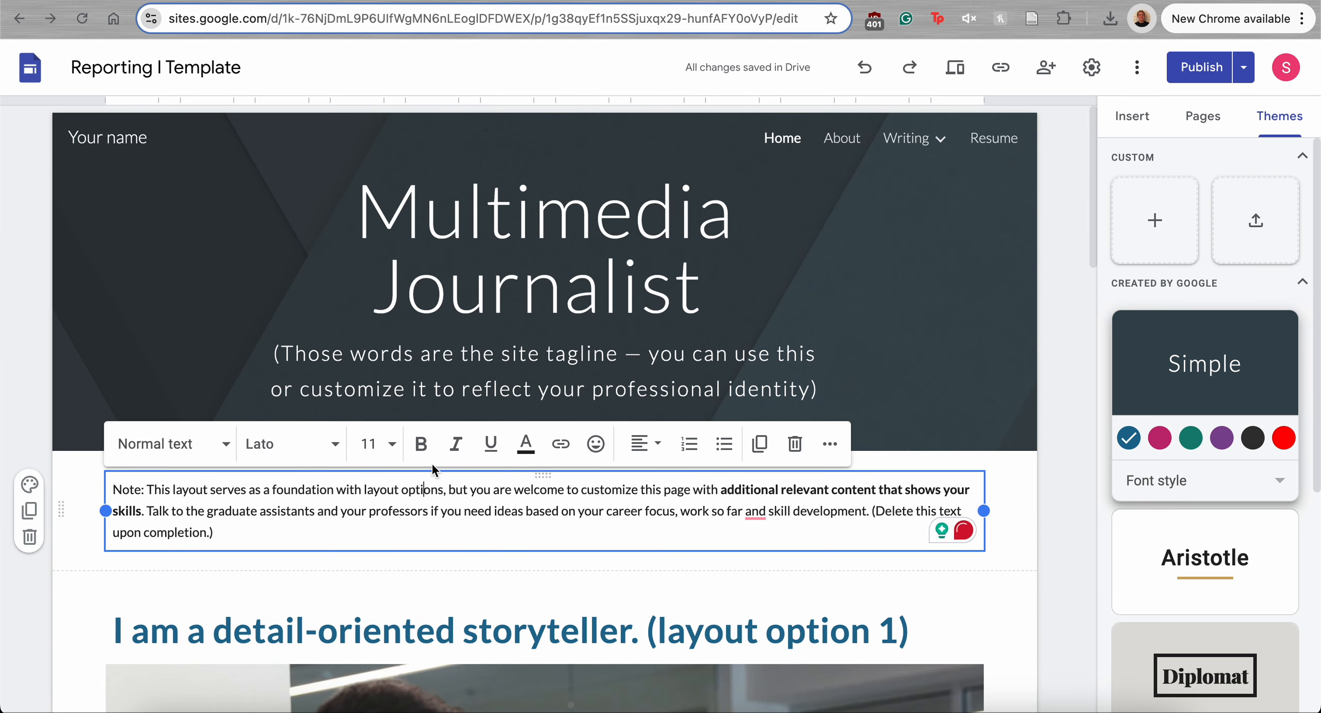
triple_click(404, 512)
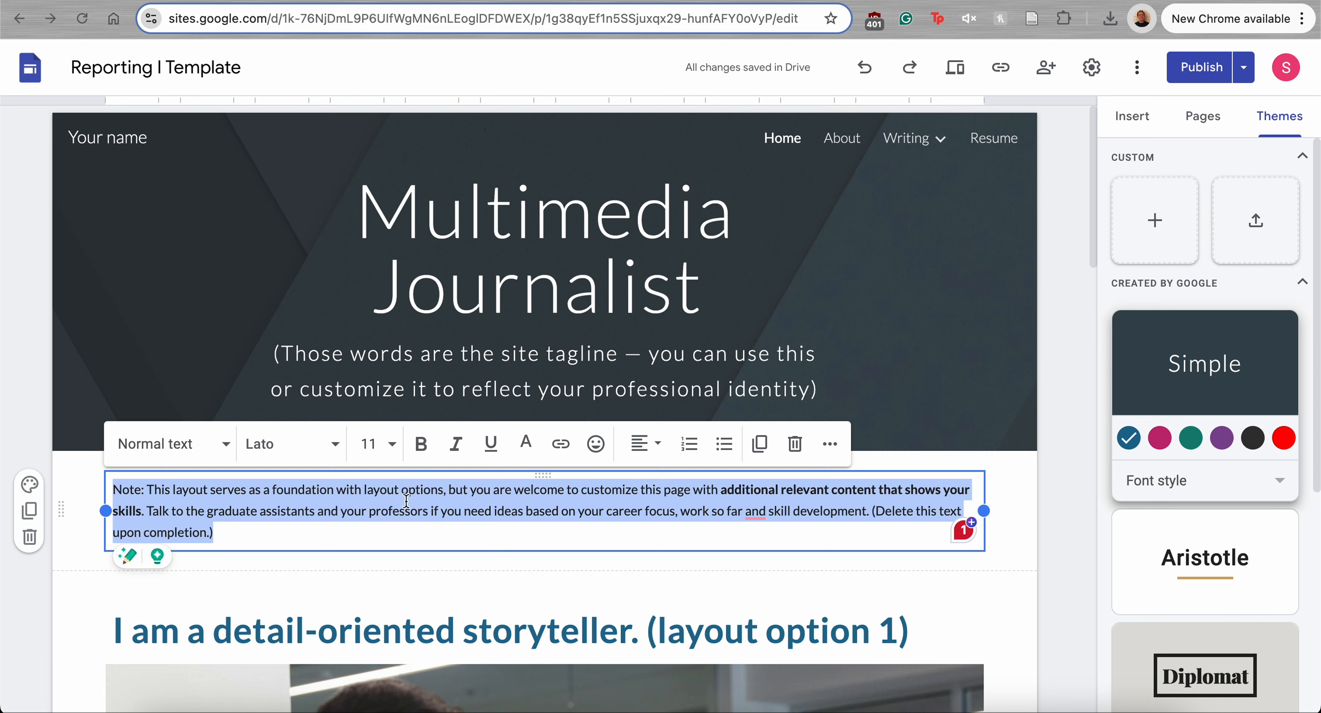
click(422, 444)
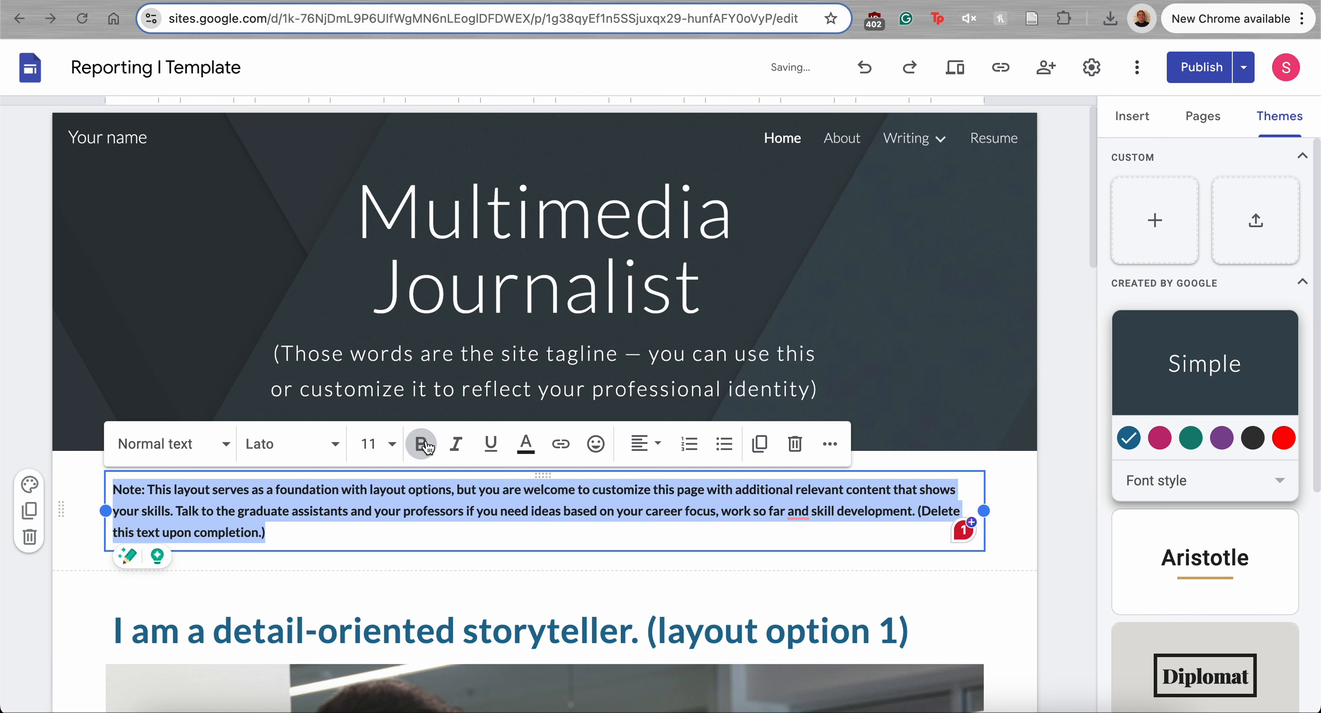
click(455, 444)
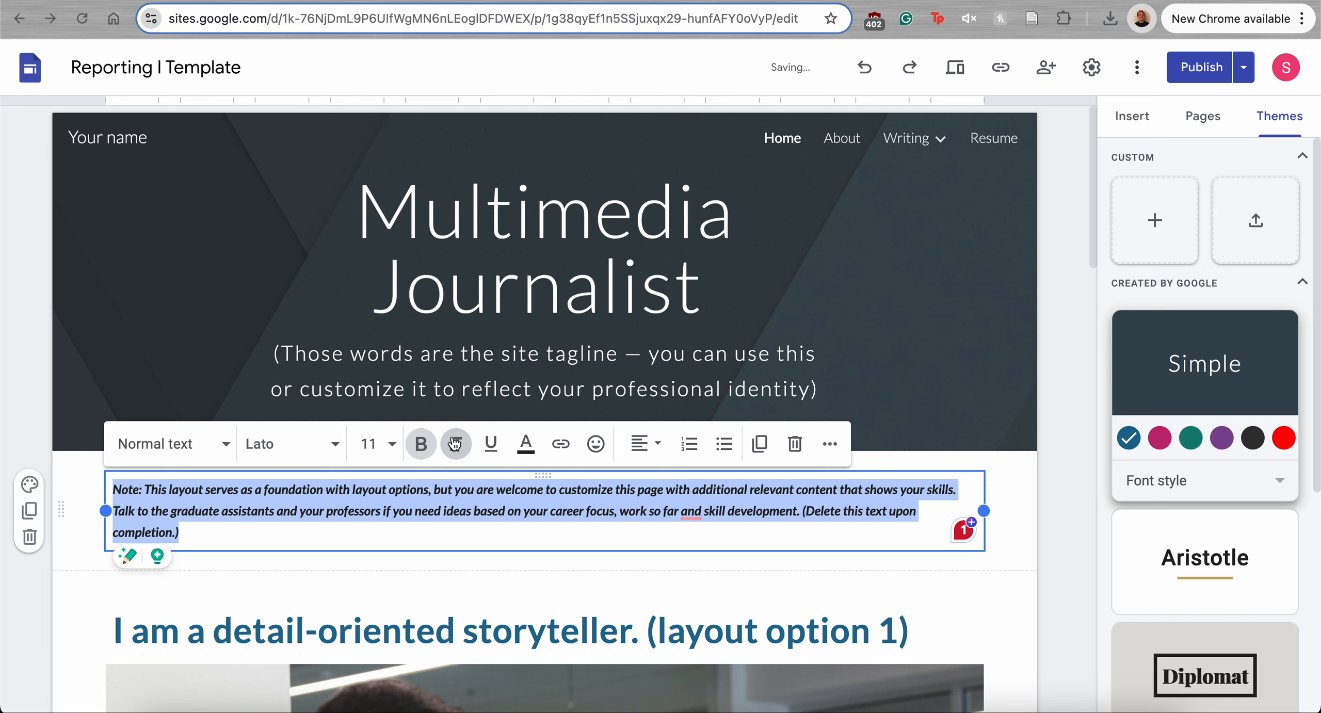
click(491, 445)
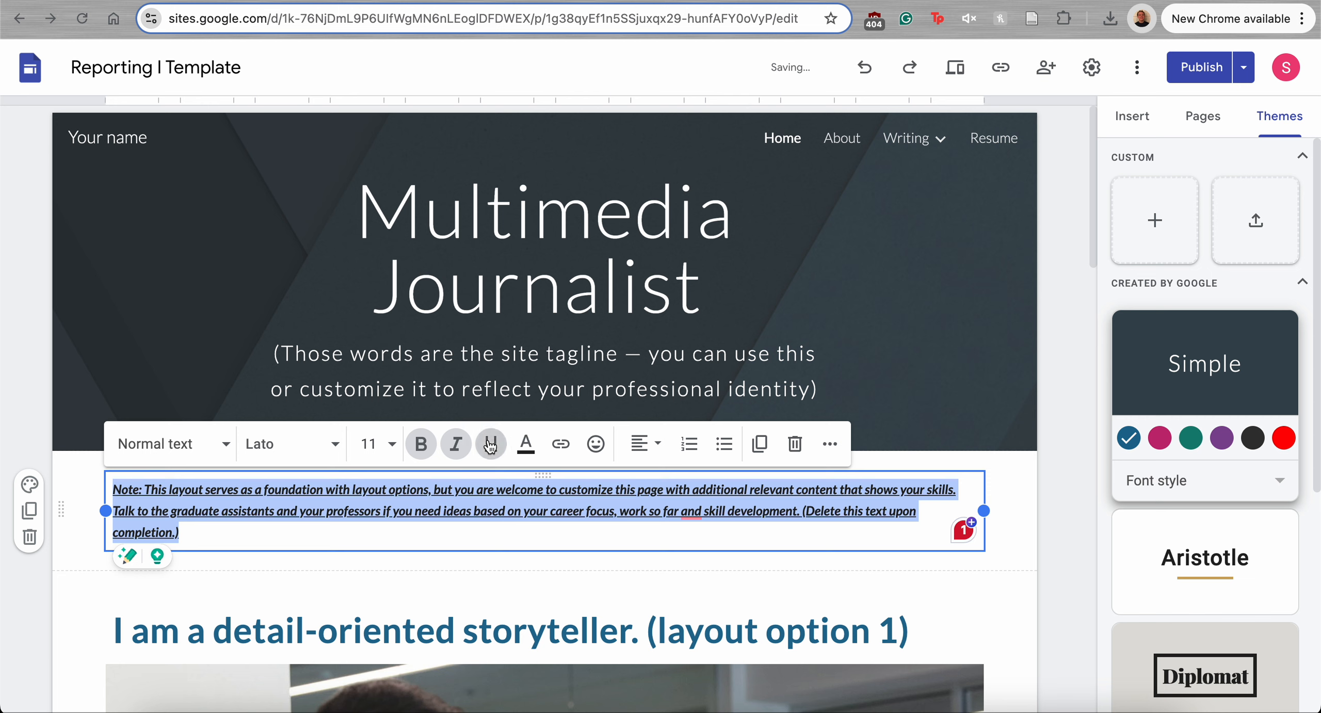
Colour the whole note paragraph's text light blue
click(525, 443)
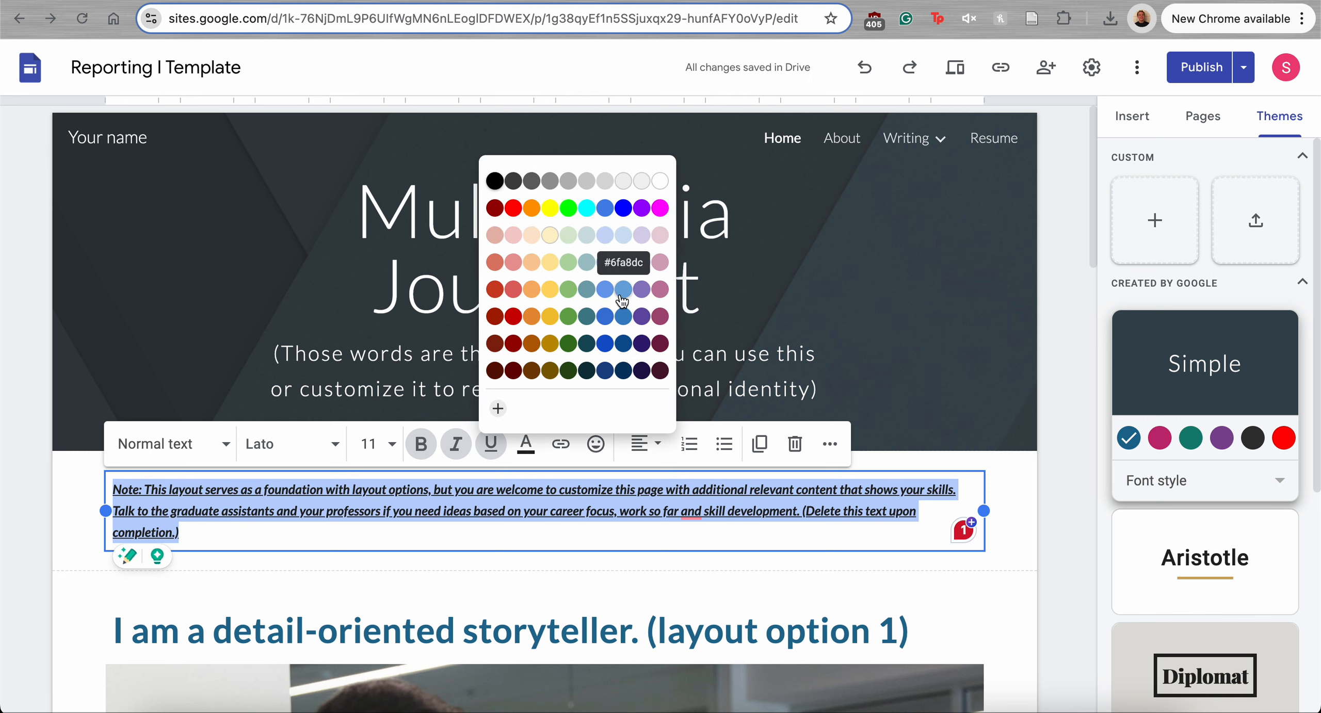
click(500, 490)
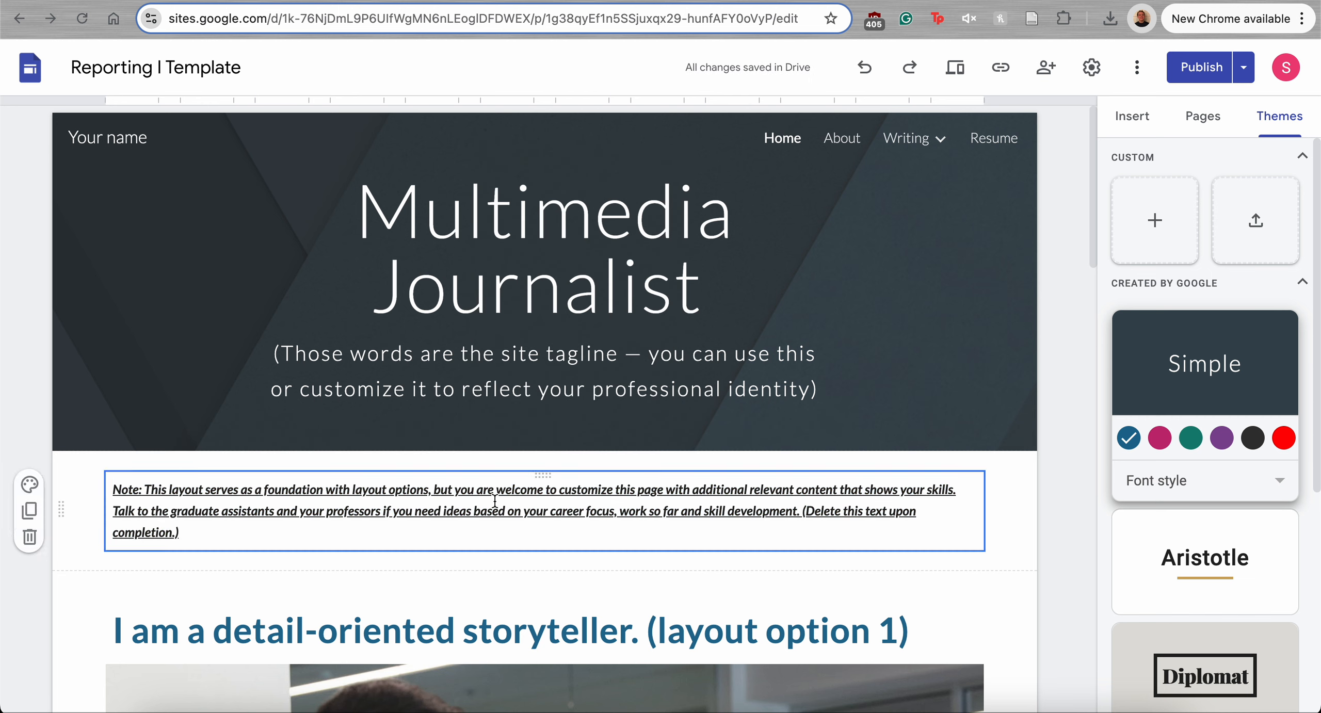
triple_click(500, 490)
click(526, 444)
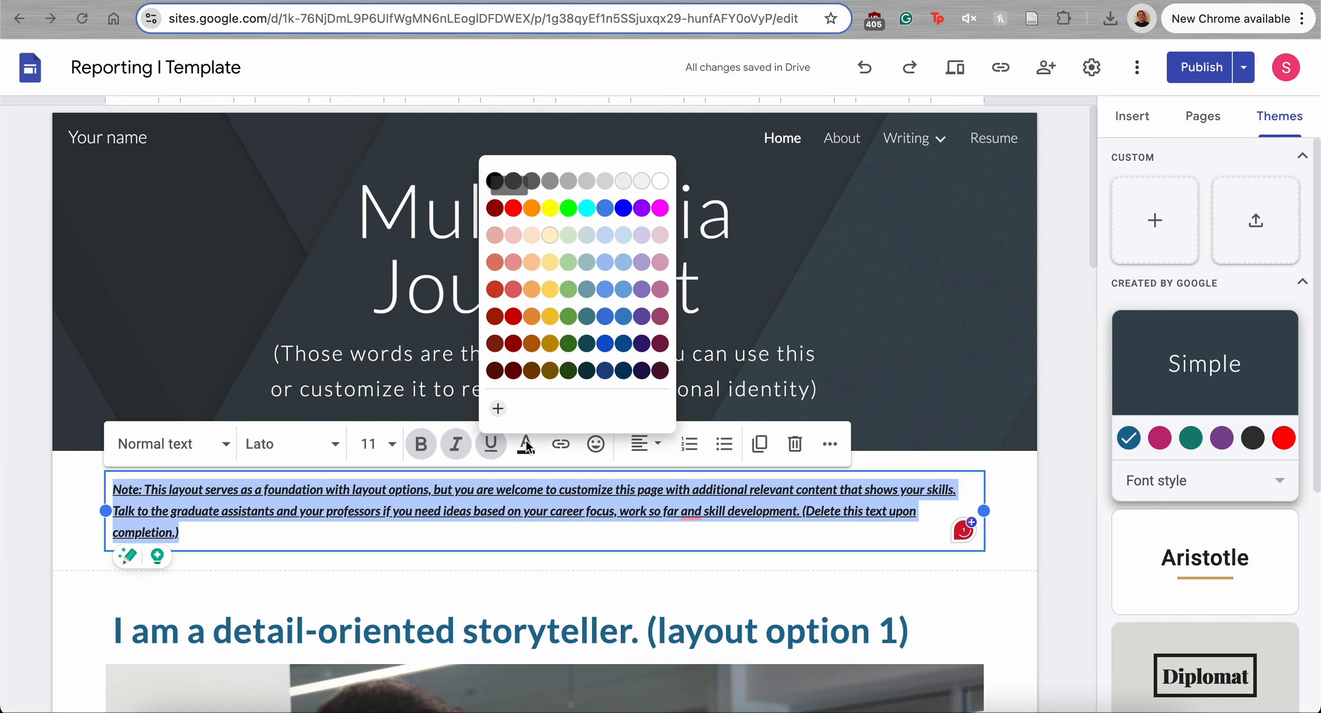
click(605, 290)
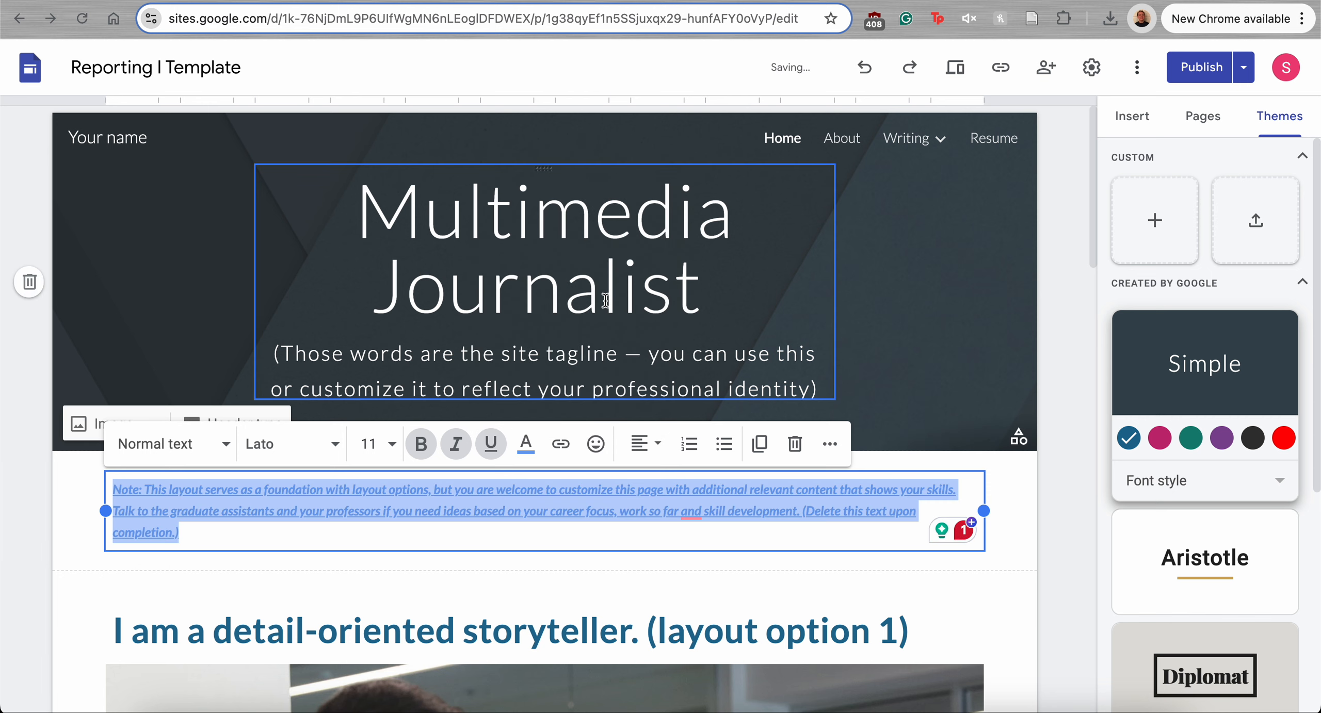
Undo the note paragraph's text colour, underline, italic and bold changes, and deselect its text
click(564, 484)
key(super+z)
key(super+z)
key(super+z)
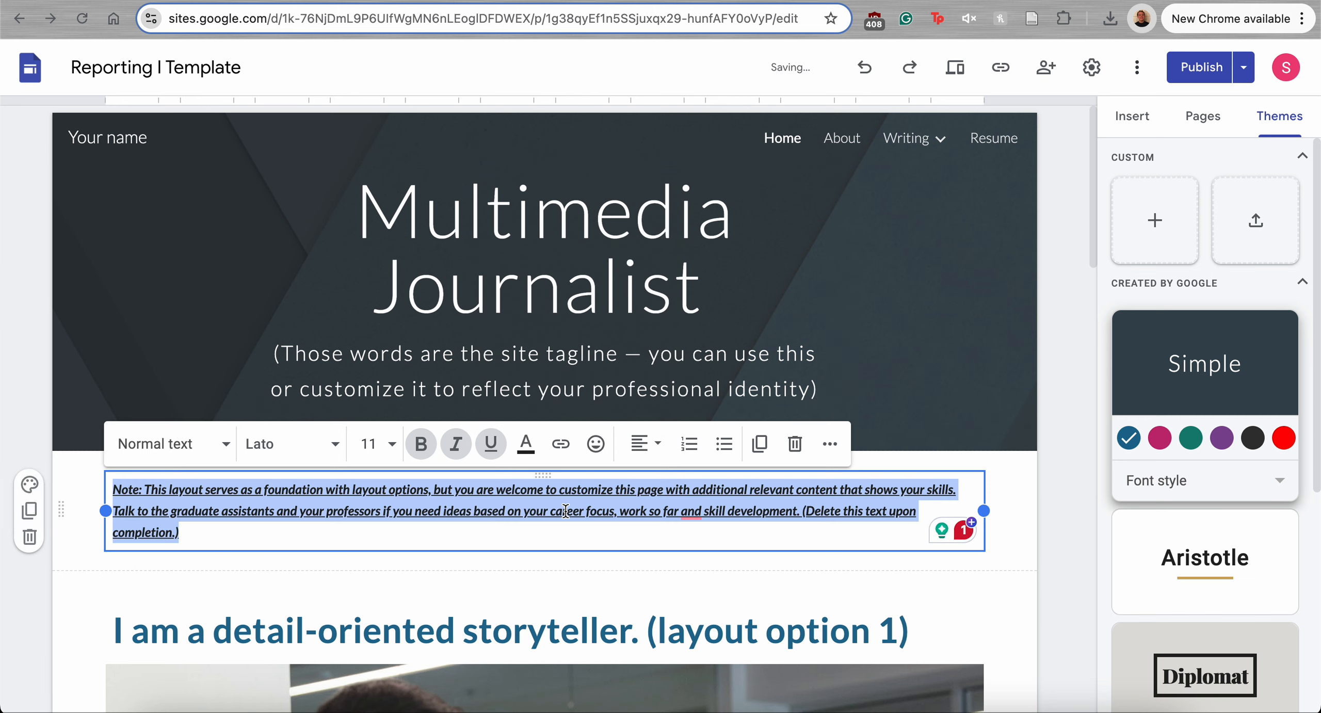
key(super+z)
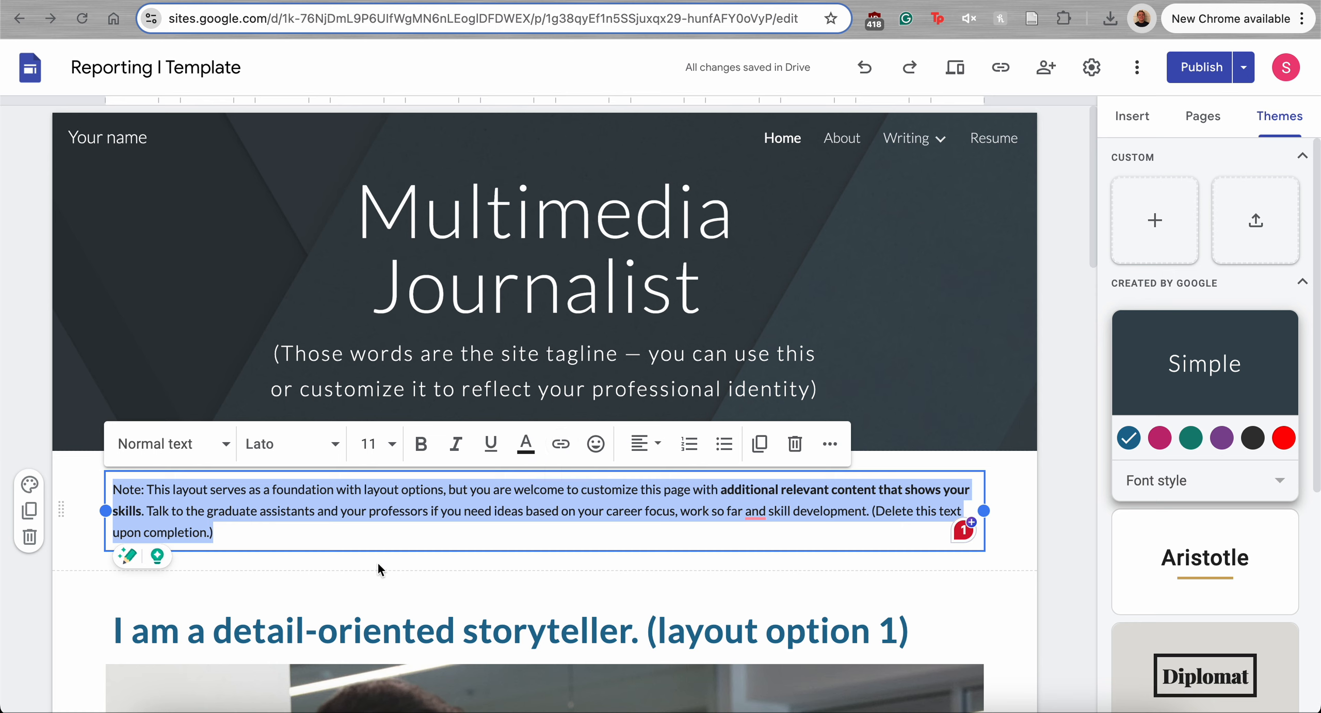
click(389, 551)
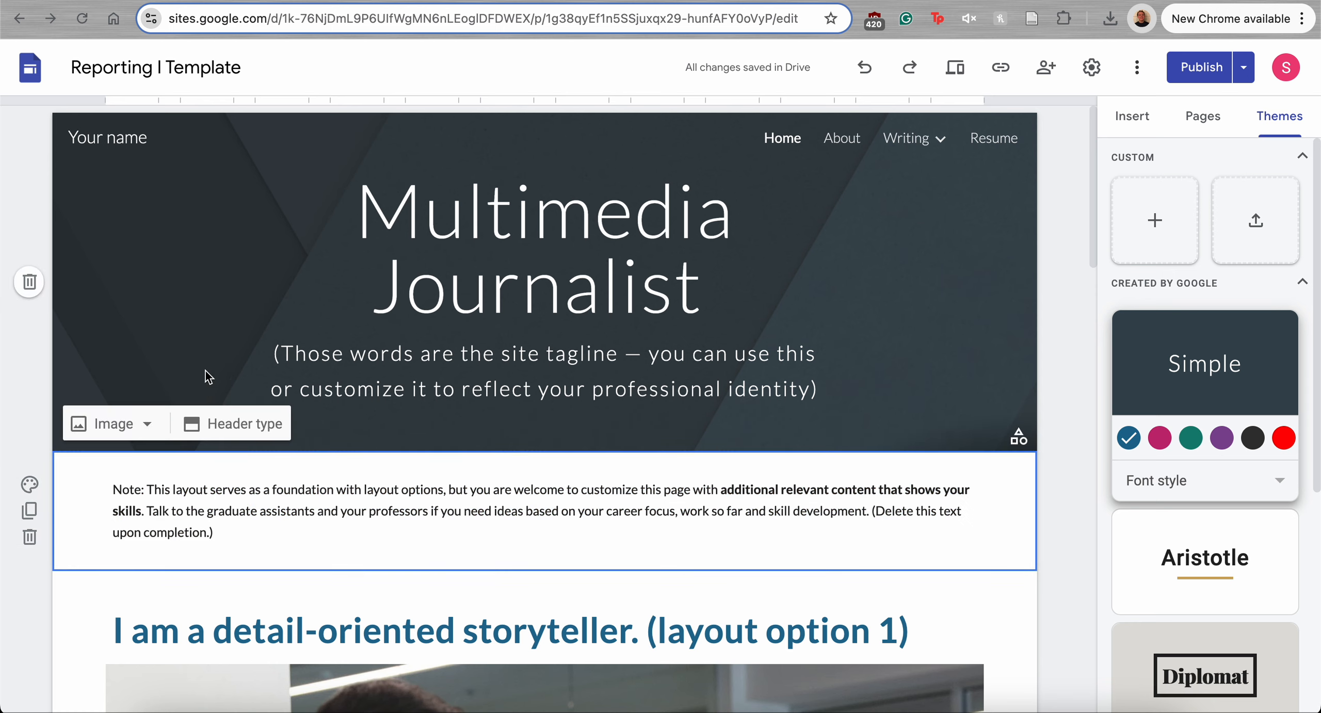
Upload the headshot JPEG from the recent files as the Home page's header background image
click(146, 423)
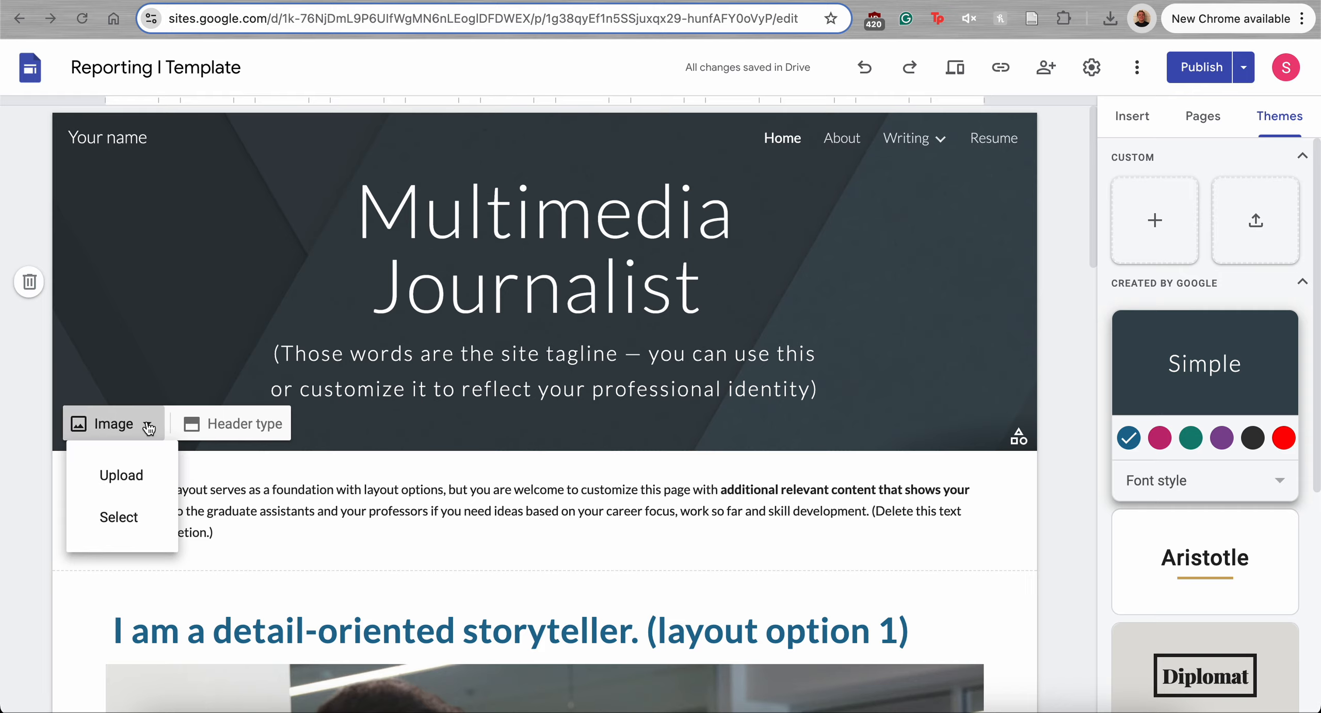
click(146, 470)
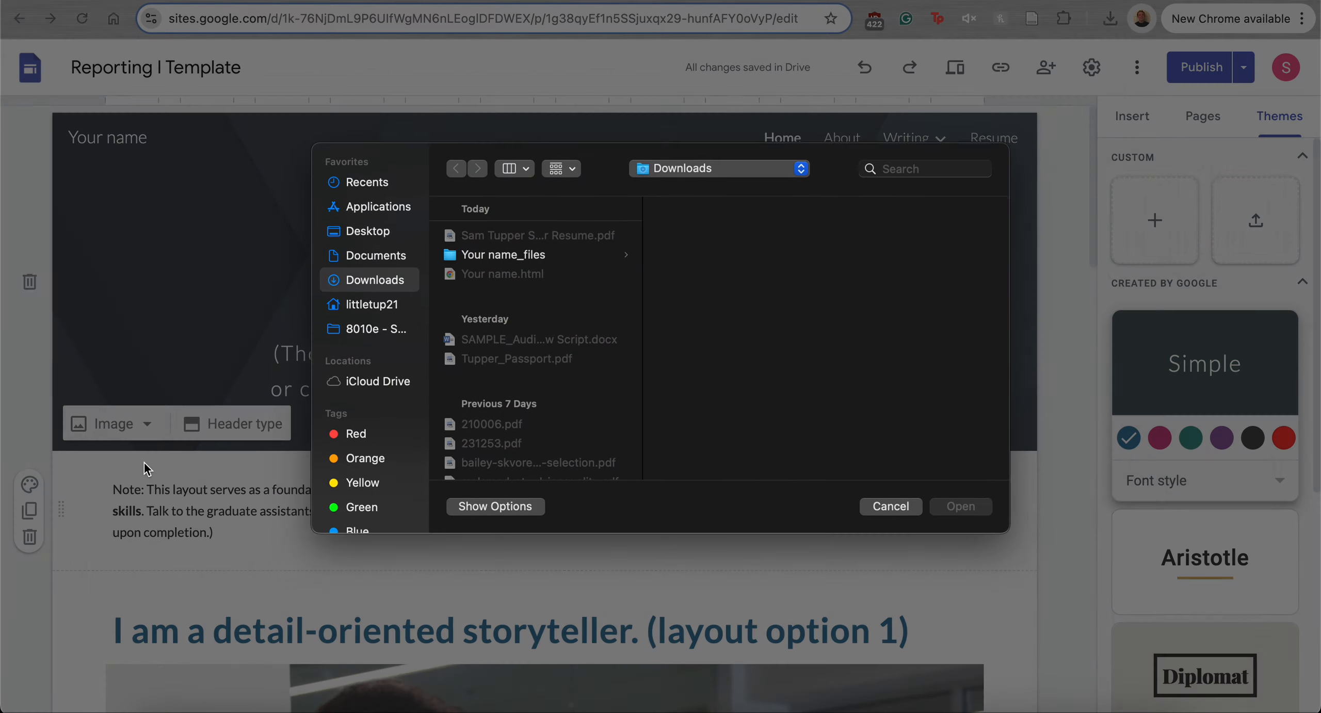
click(388, 256)
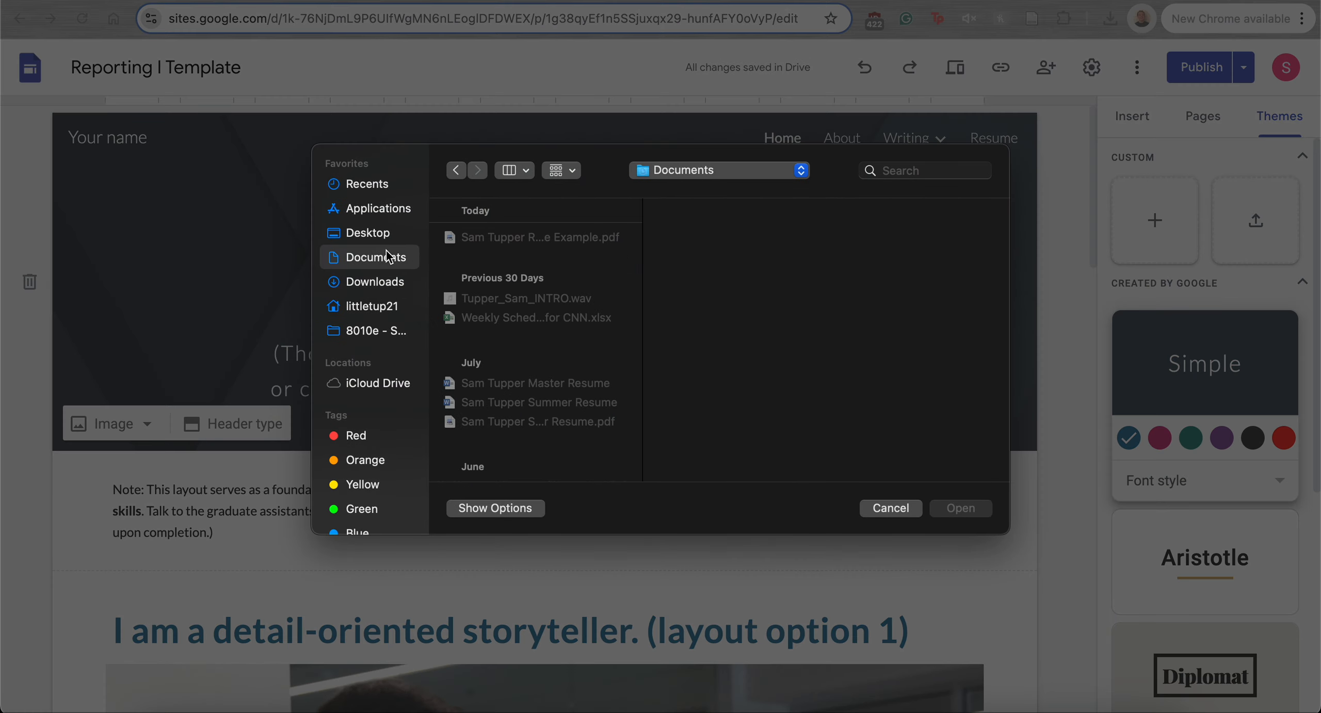
click(384, 280)
click(392, 187)
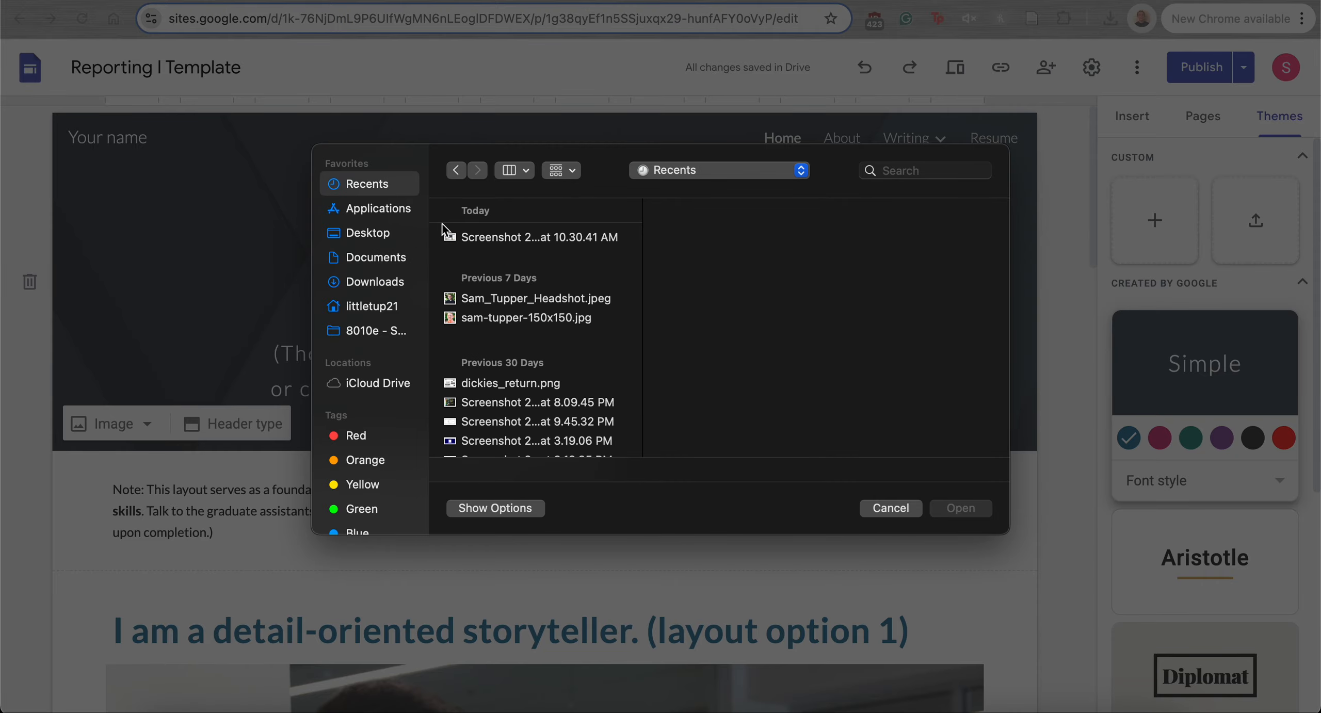
click(536, 298)
key(Return)
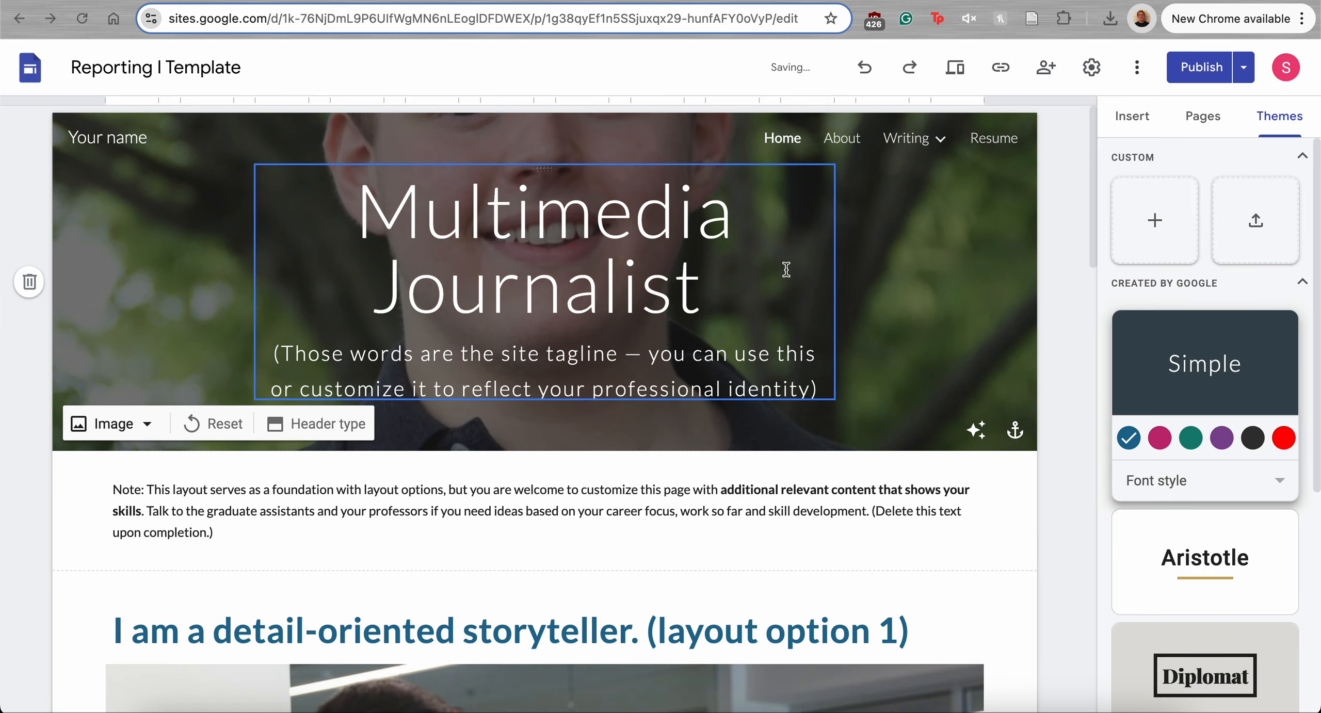
double_click(869, 332)
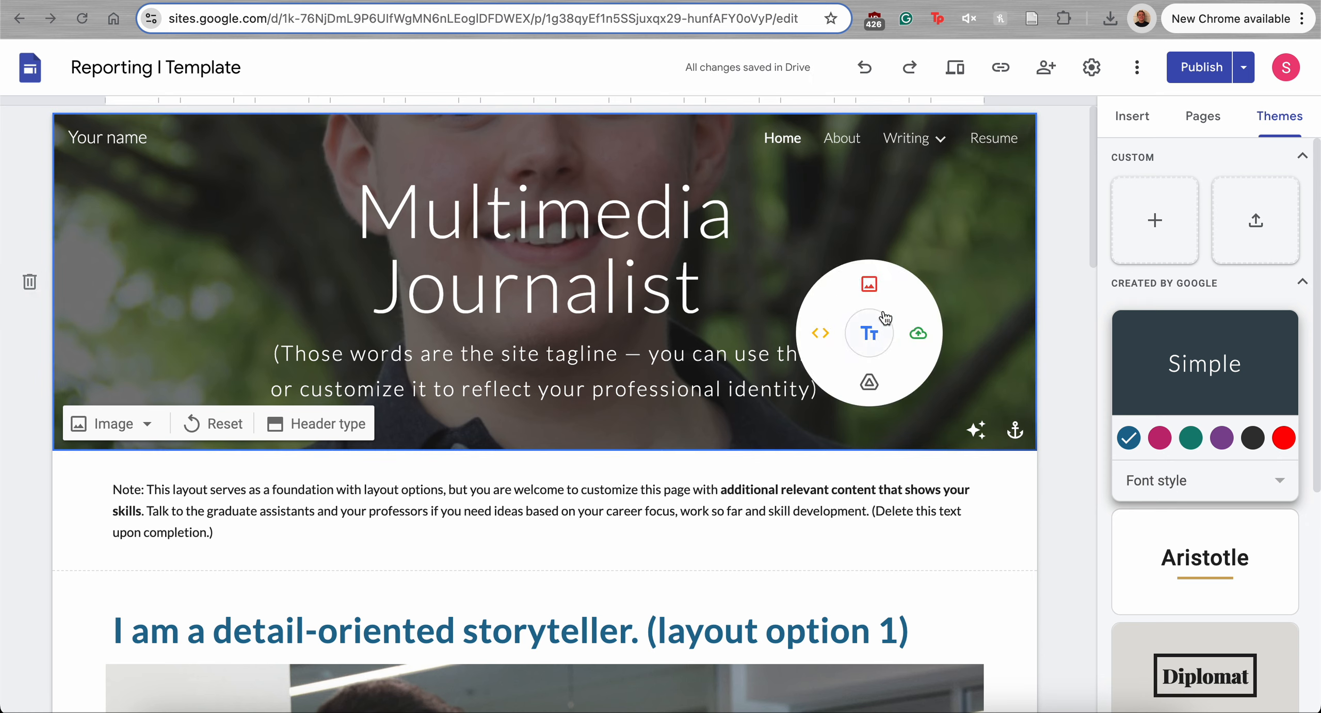
Reset the Home page's header image to the theme's default background
click(952, 242)
double_click(948, 237)
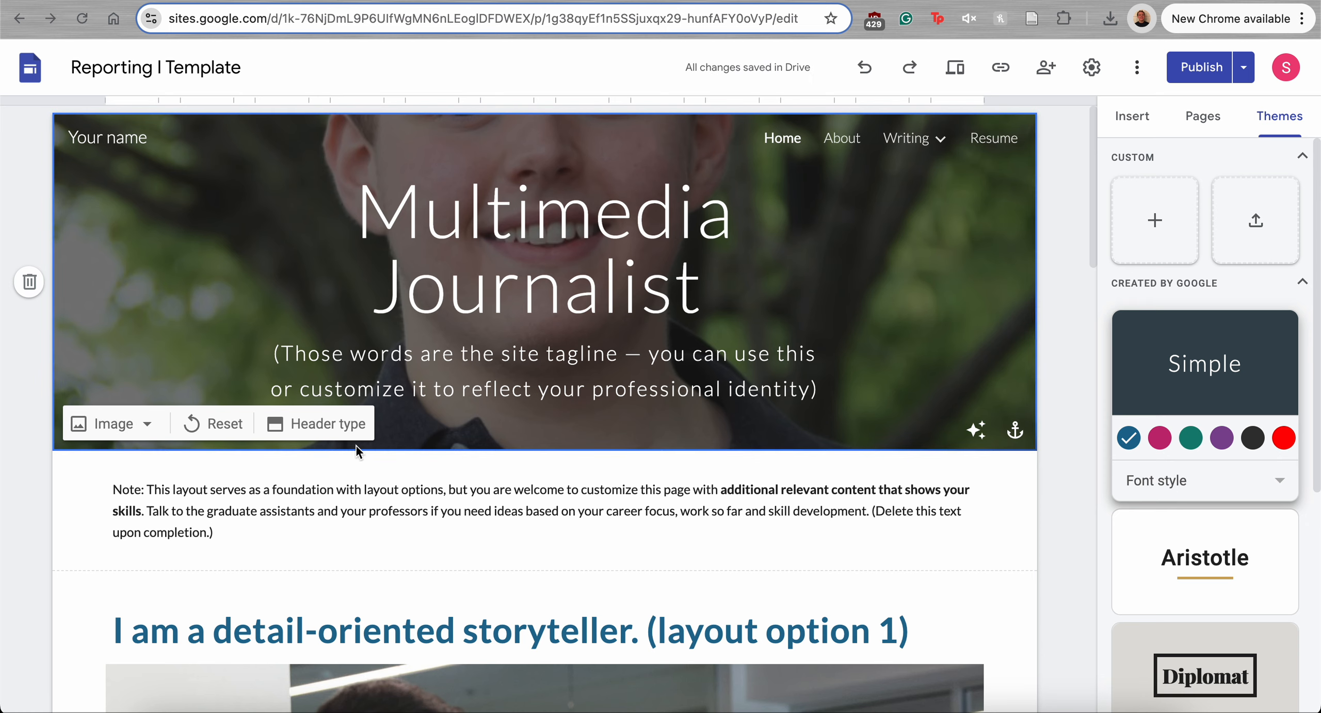
click(145, 424)
click(149, 427)
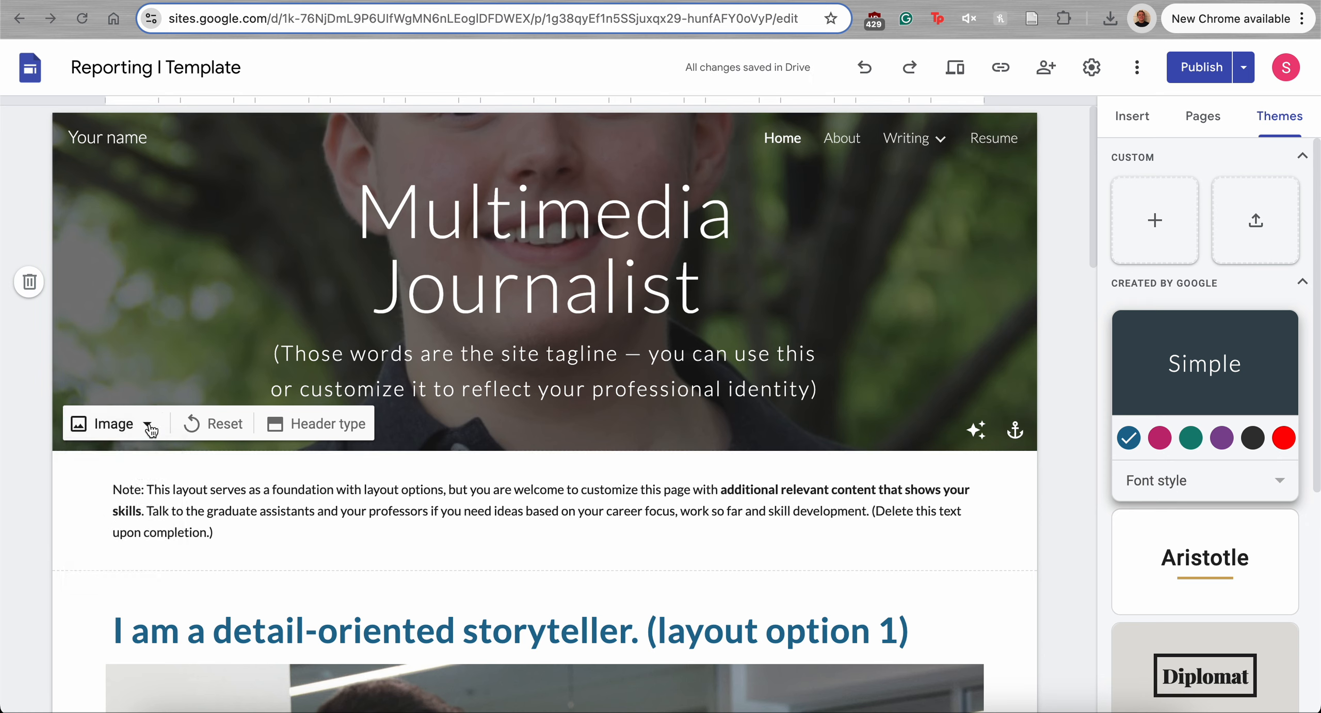
click(219, 424)
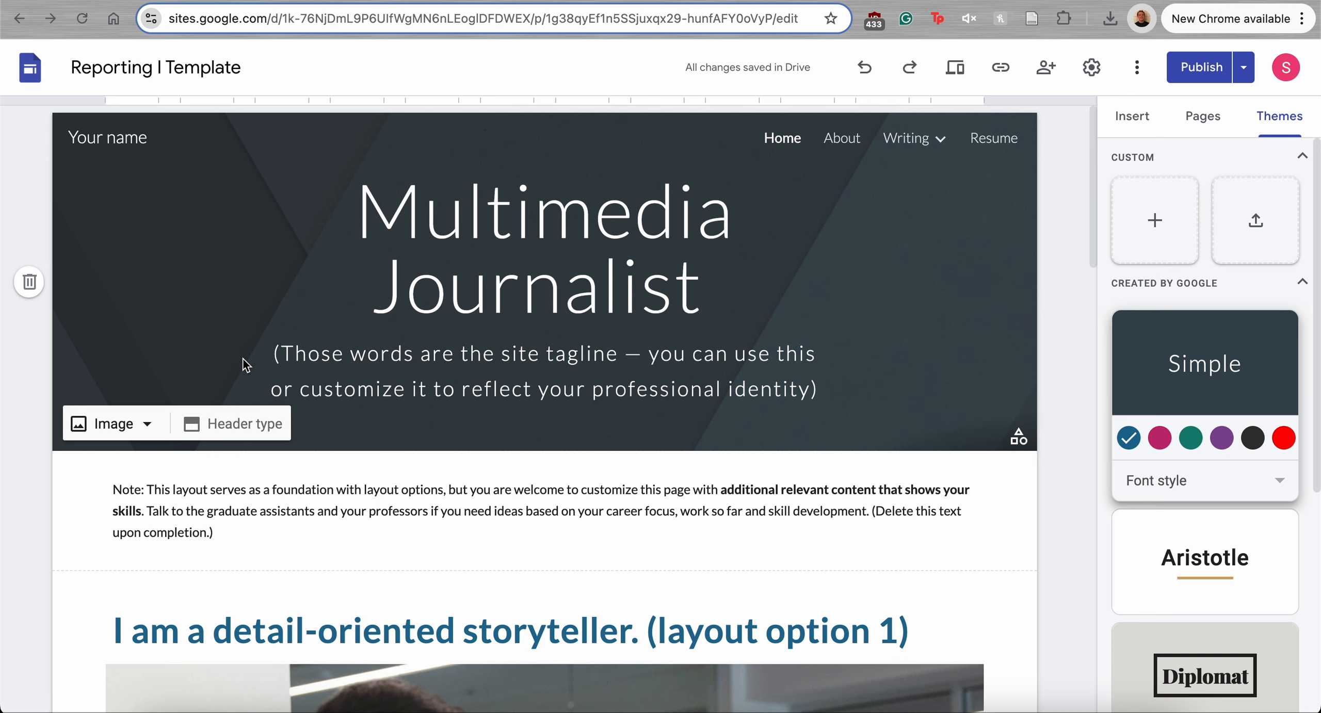
Try the Large banner and Cover header types on the plain Home page header, and return it to Banner
click(232, 424)
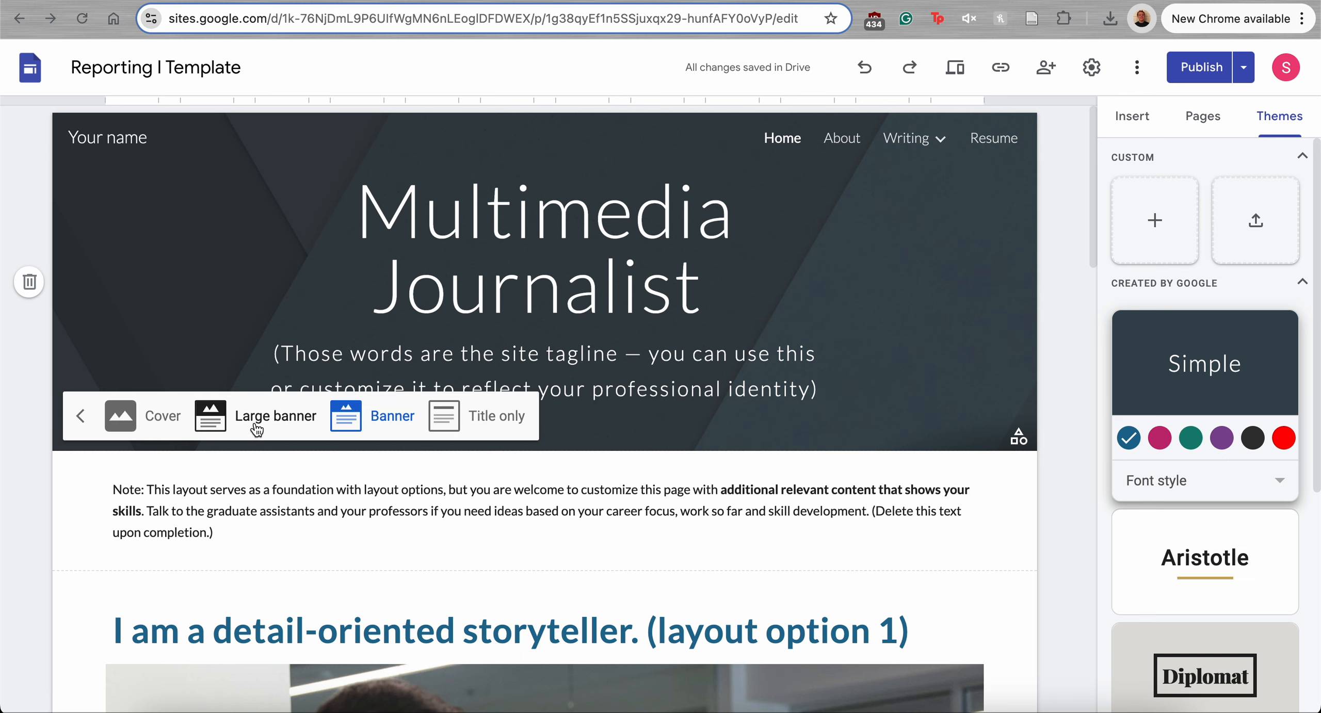
click(233, 428)
click(121, 532)
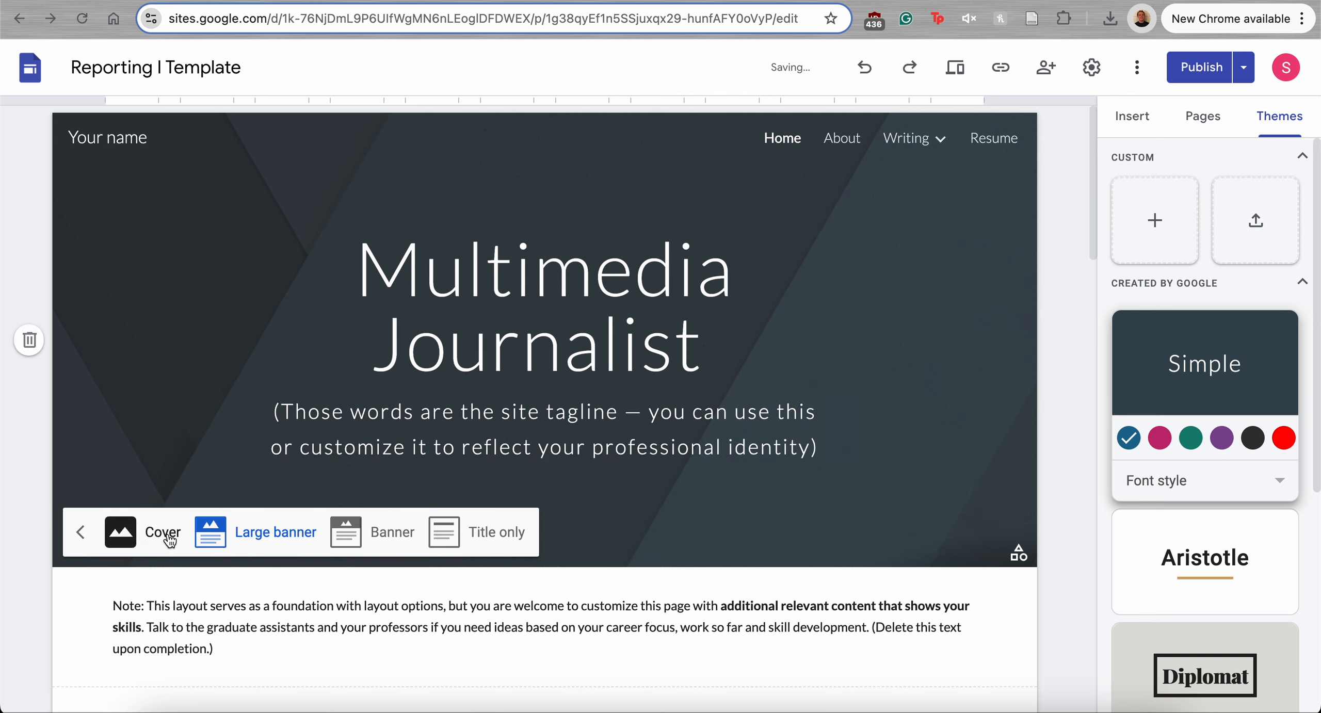
scroll(289, 584, down, 5)
scroll(289, 584, up, 3)
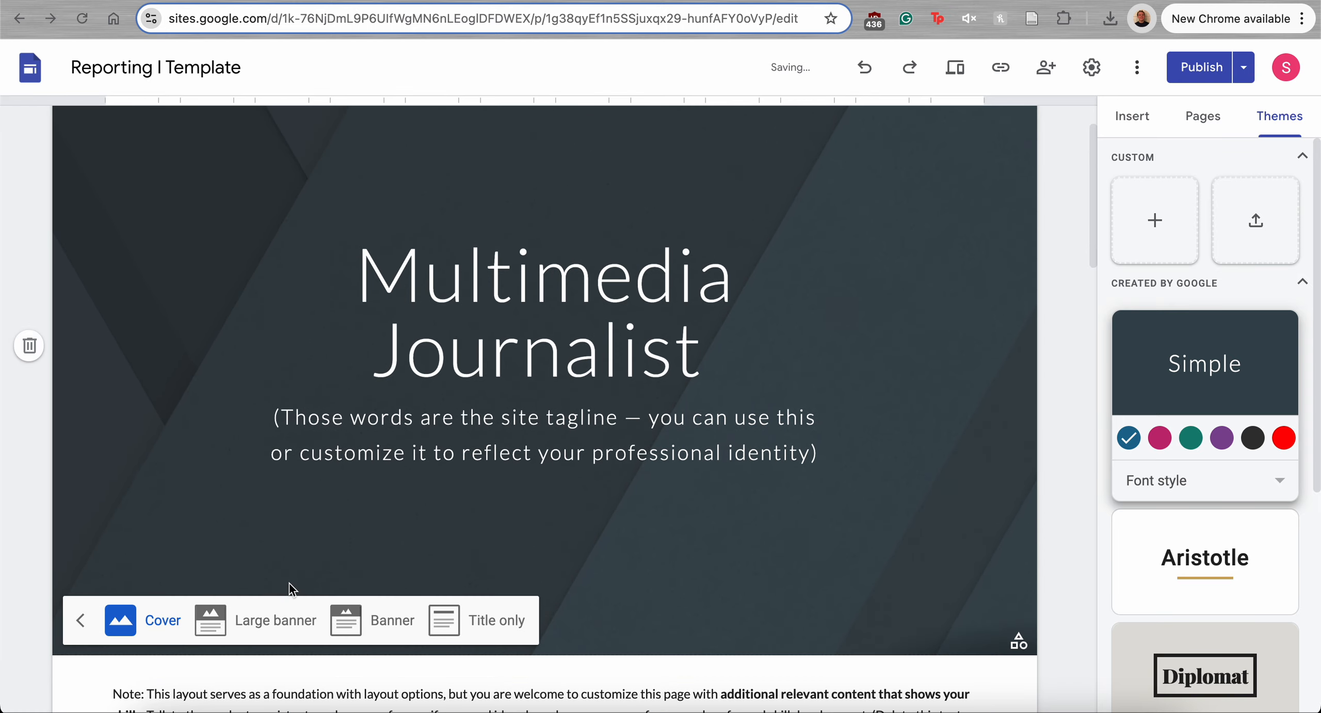
click(255, 620)
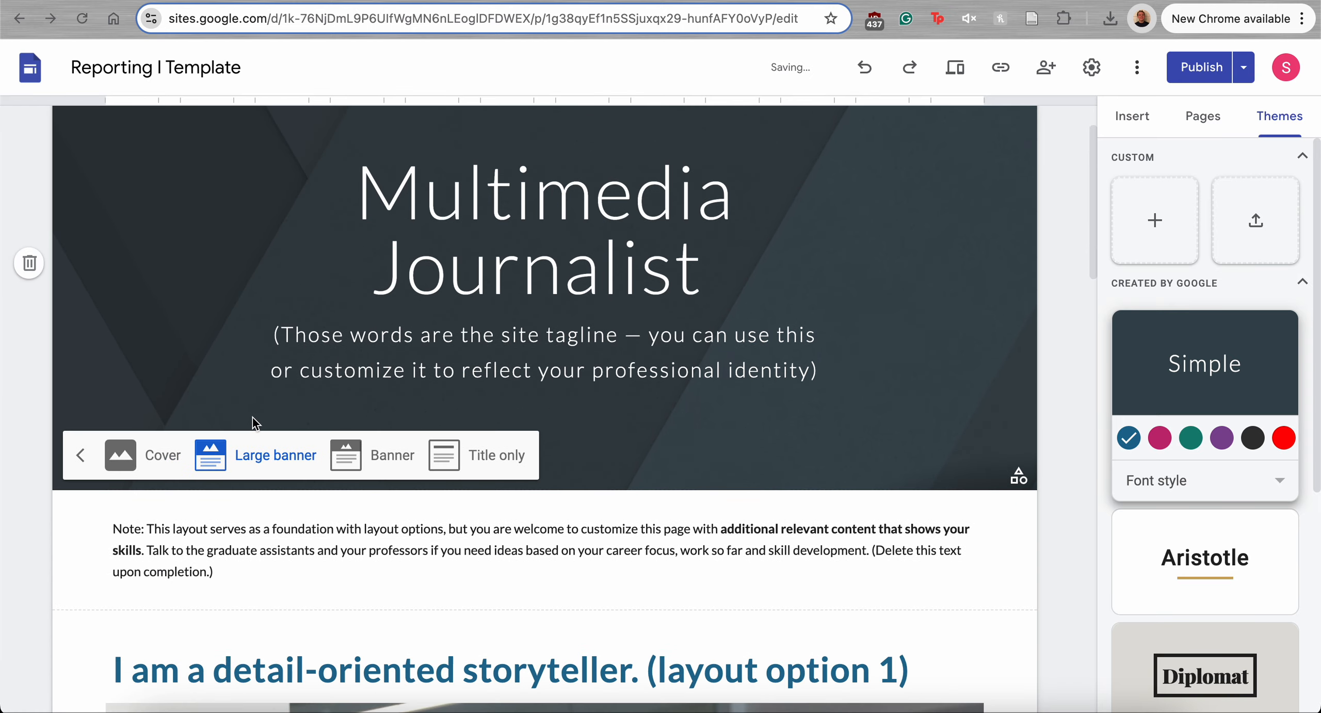
click(382, 455)
click(81, 345)
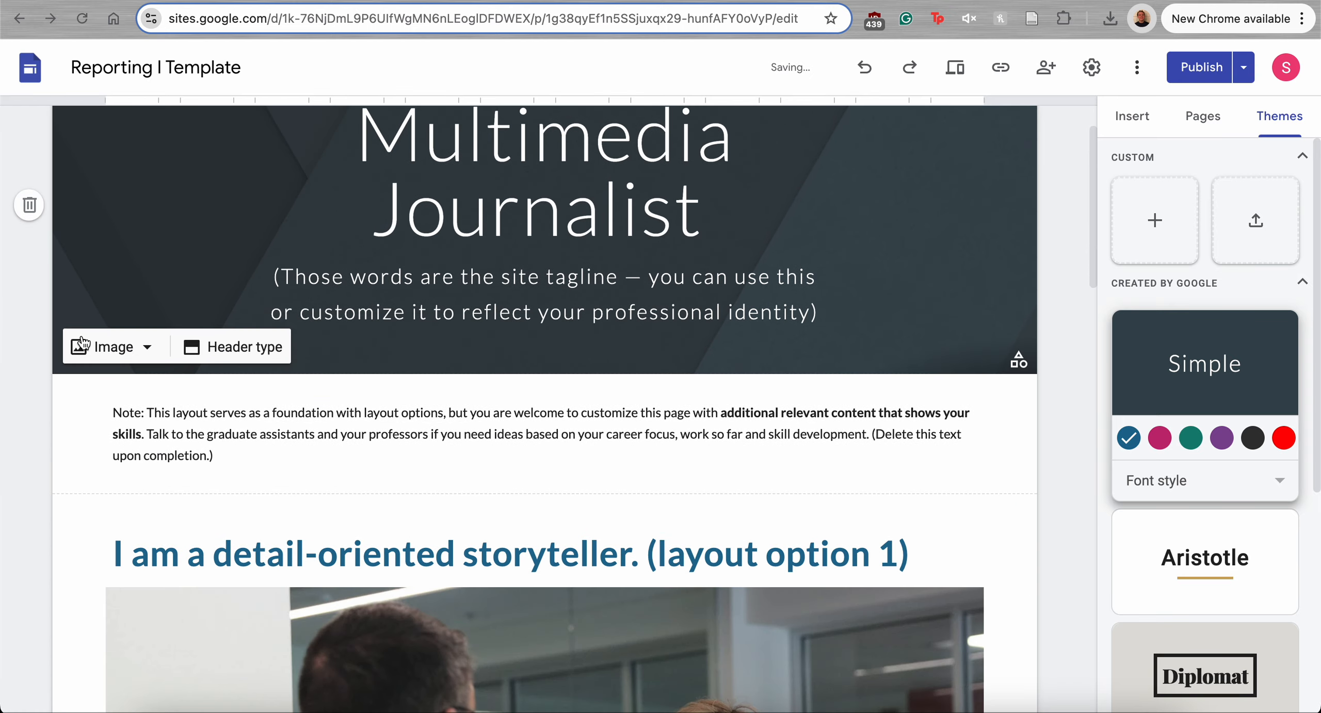
Upload the headshot image from the recent files as the Home page's header background again
click(147, 347)
click(129, 392)
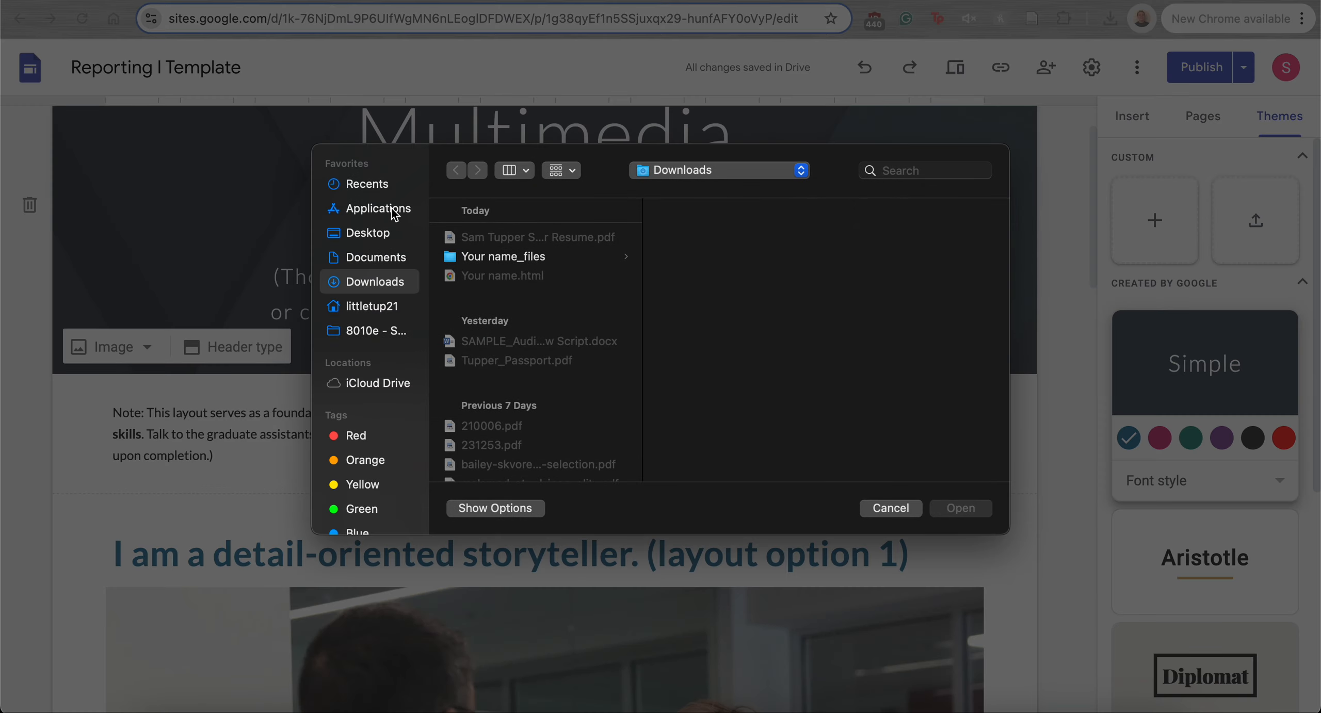
click(395, 185)
click(491, 317)
double_click(497, 298)
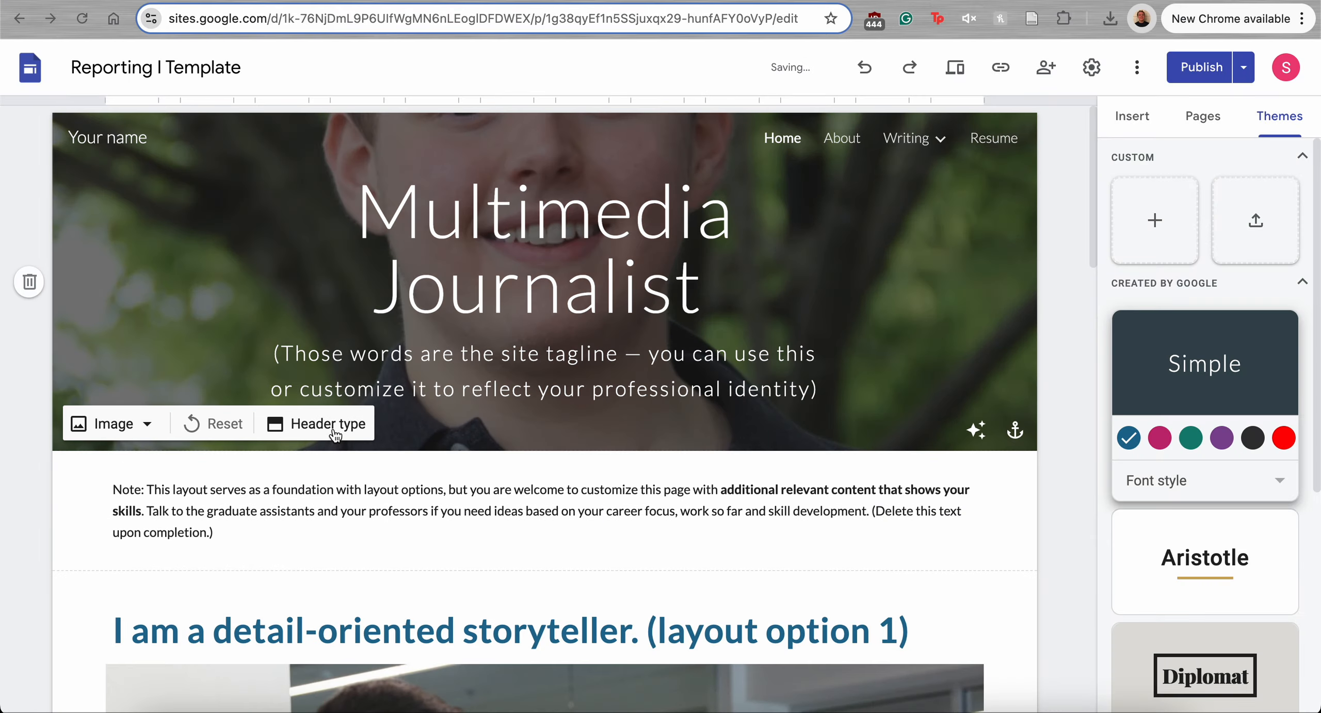
Try the Cover and Large banner header types with the headshot background, and return the header to Banner
click(335, 436)
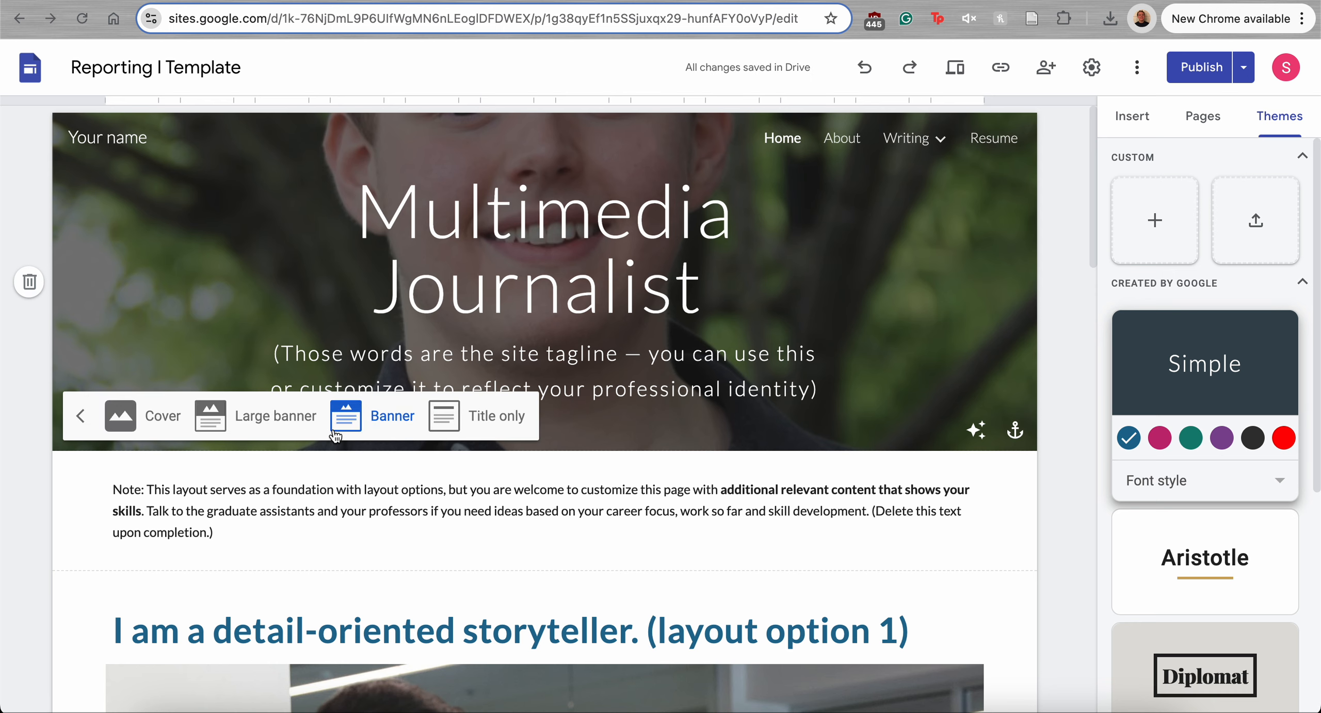
click(175, 426)
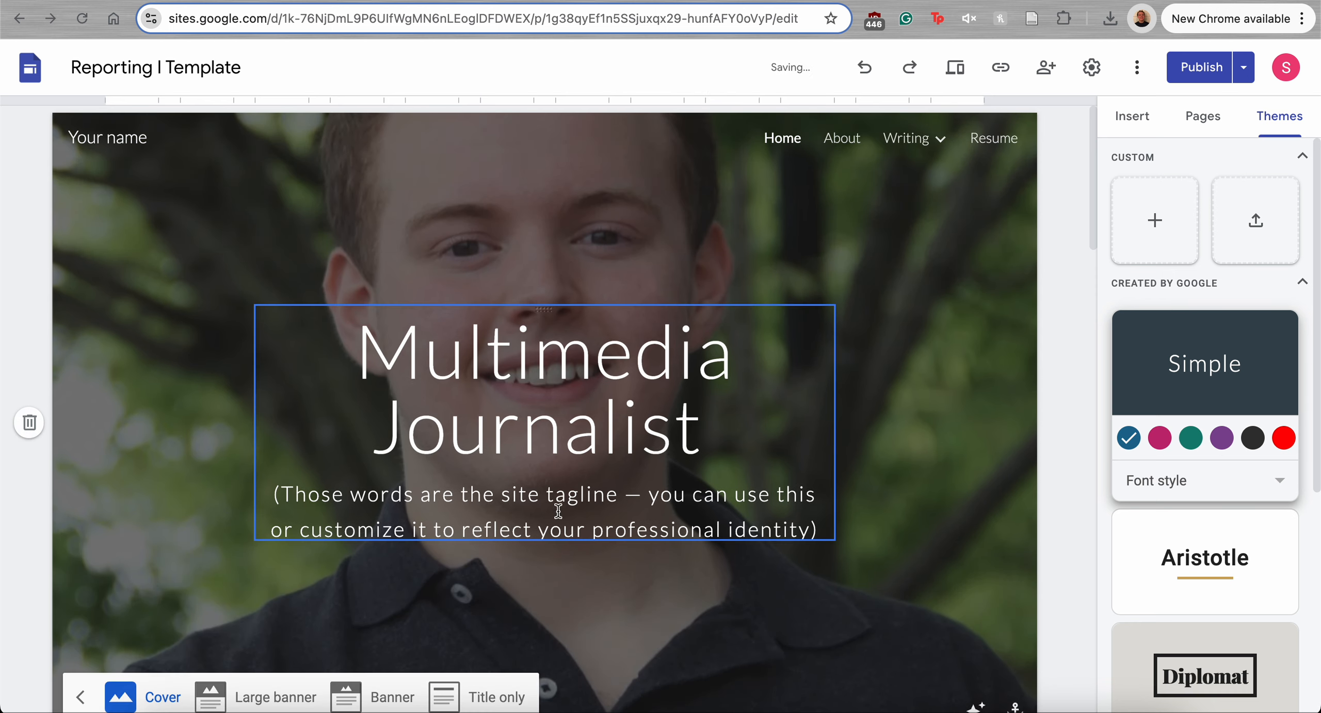
scroll(537, 469, down, 1)
scroll(536, 468, up, 1)
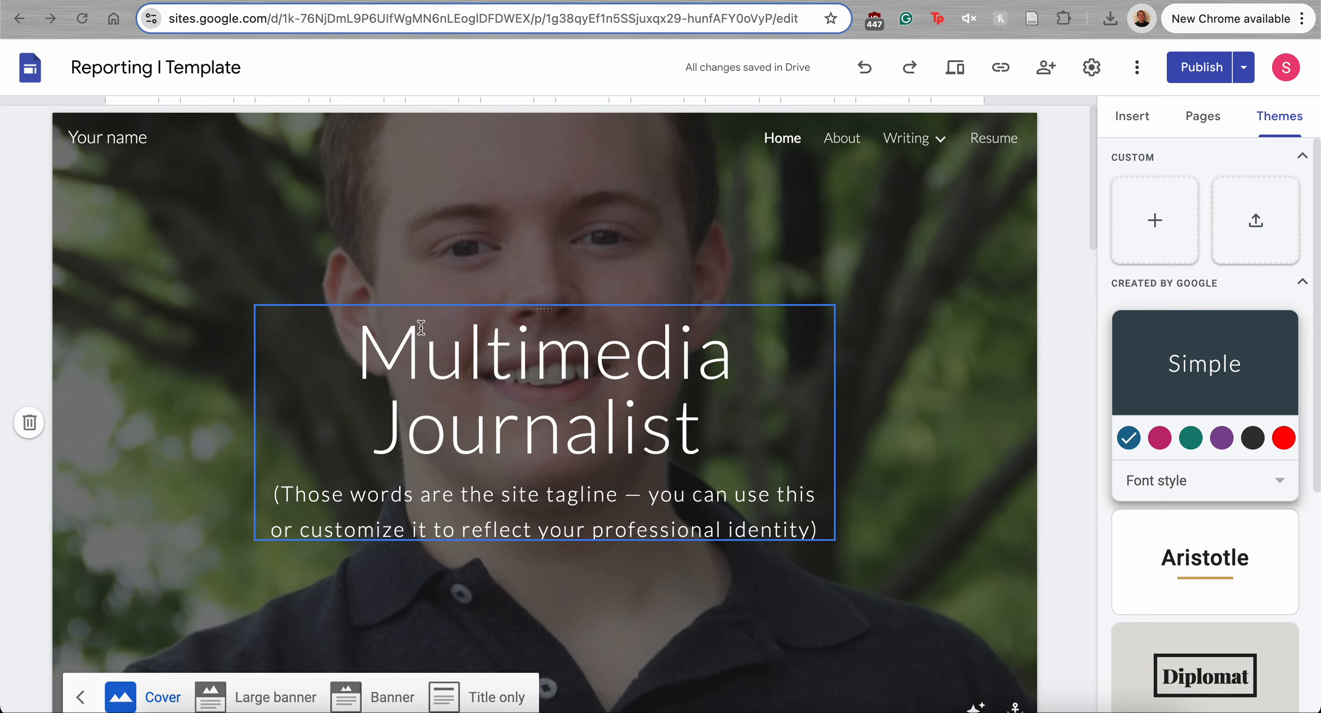
scroll(368, 463, down, 1)
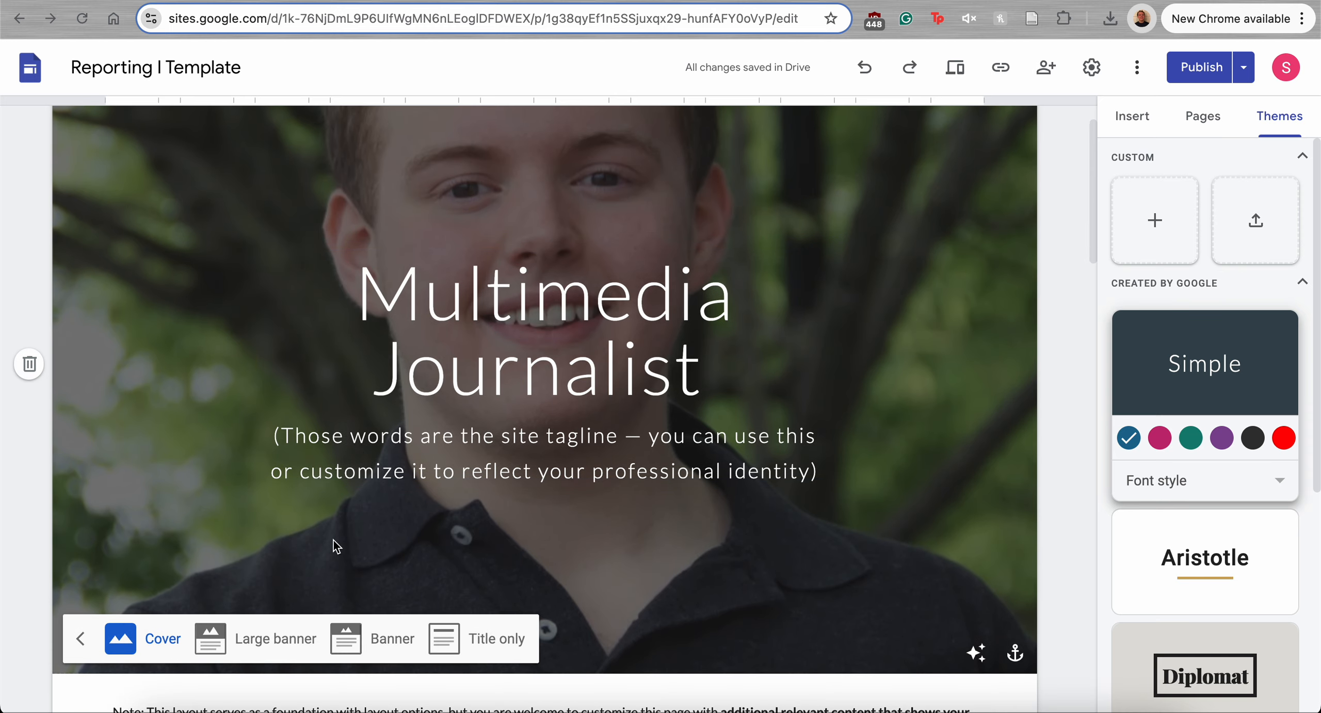
click(283, 643)
scroll(376, 507, up, 1)
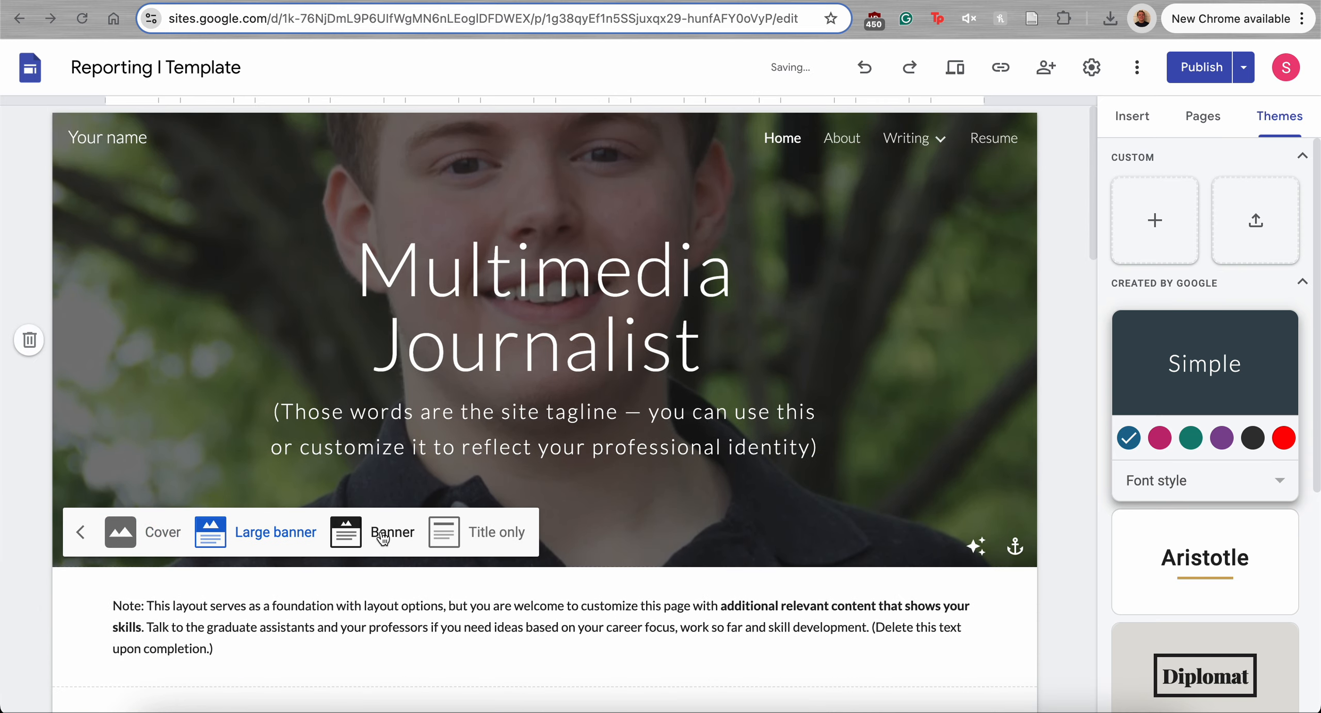
click(382, 533)
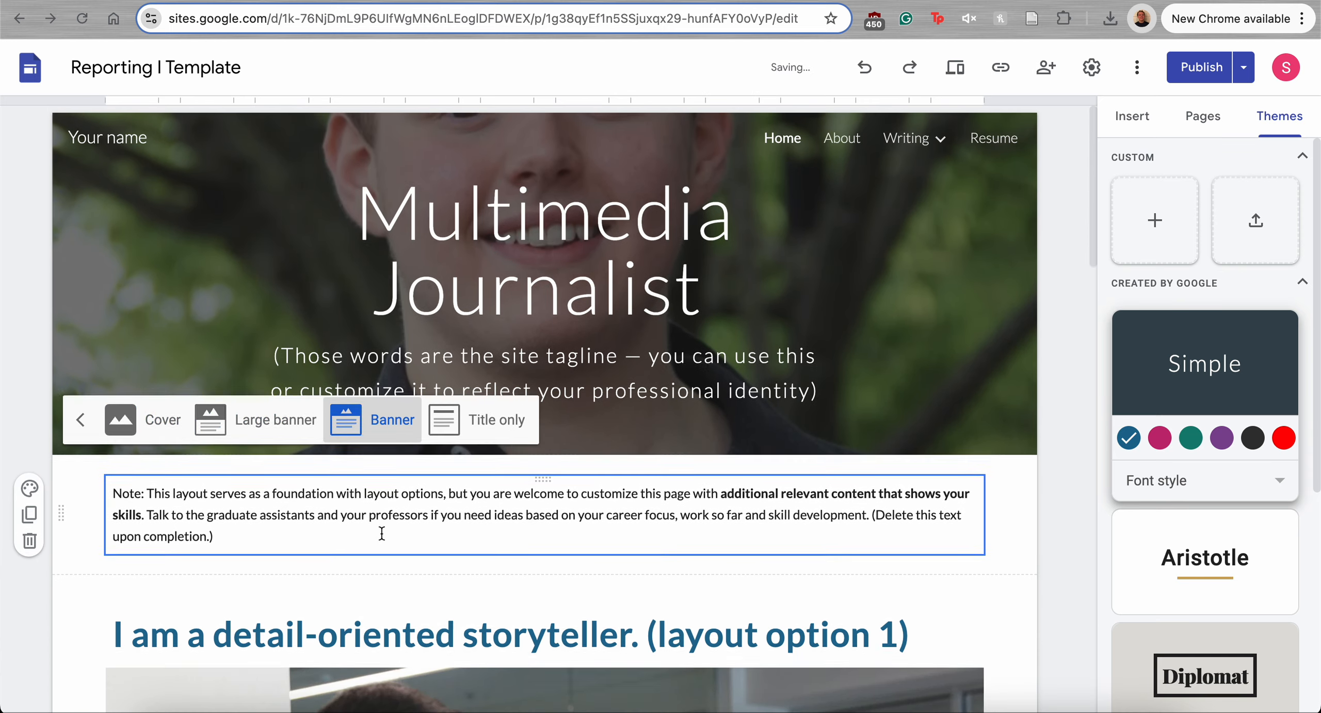
Try the Title only and Cover types on the headshot header, and switch it back to Banner
click(514, 426)
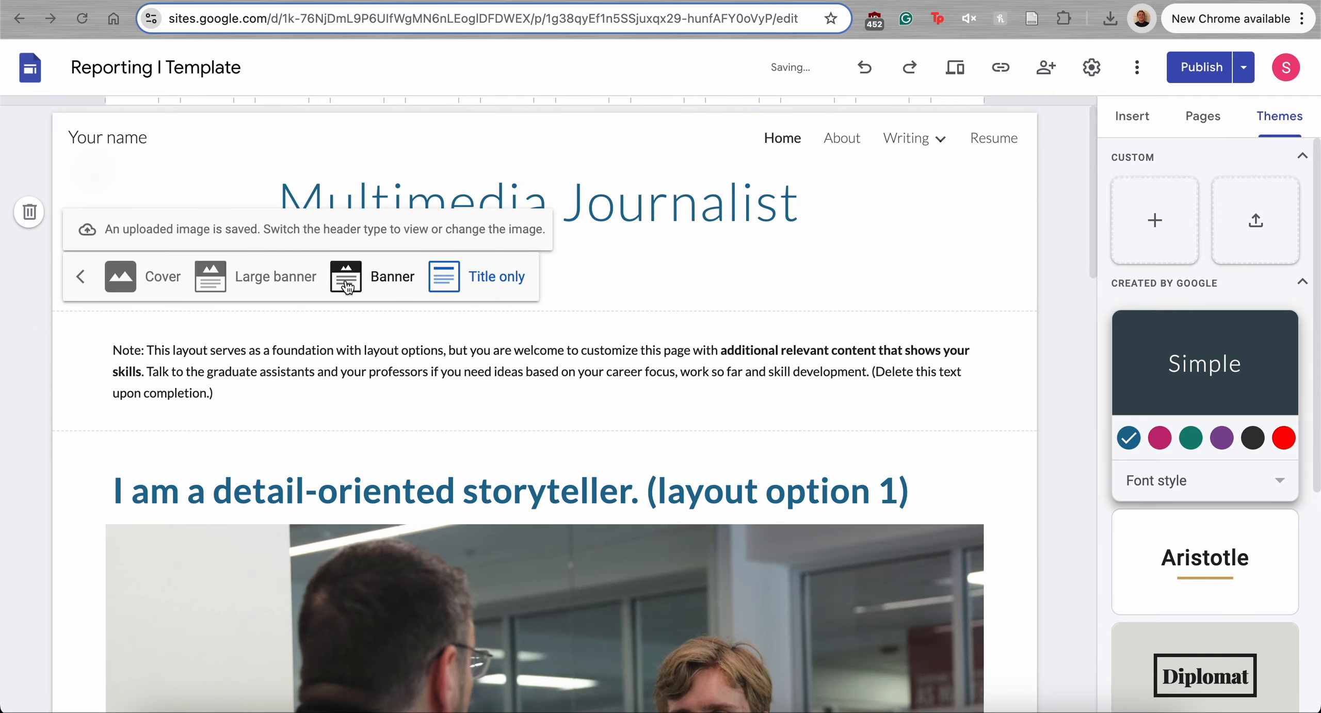
click(162, 298)
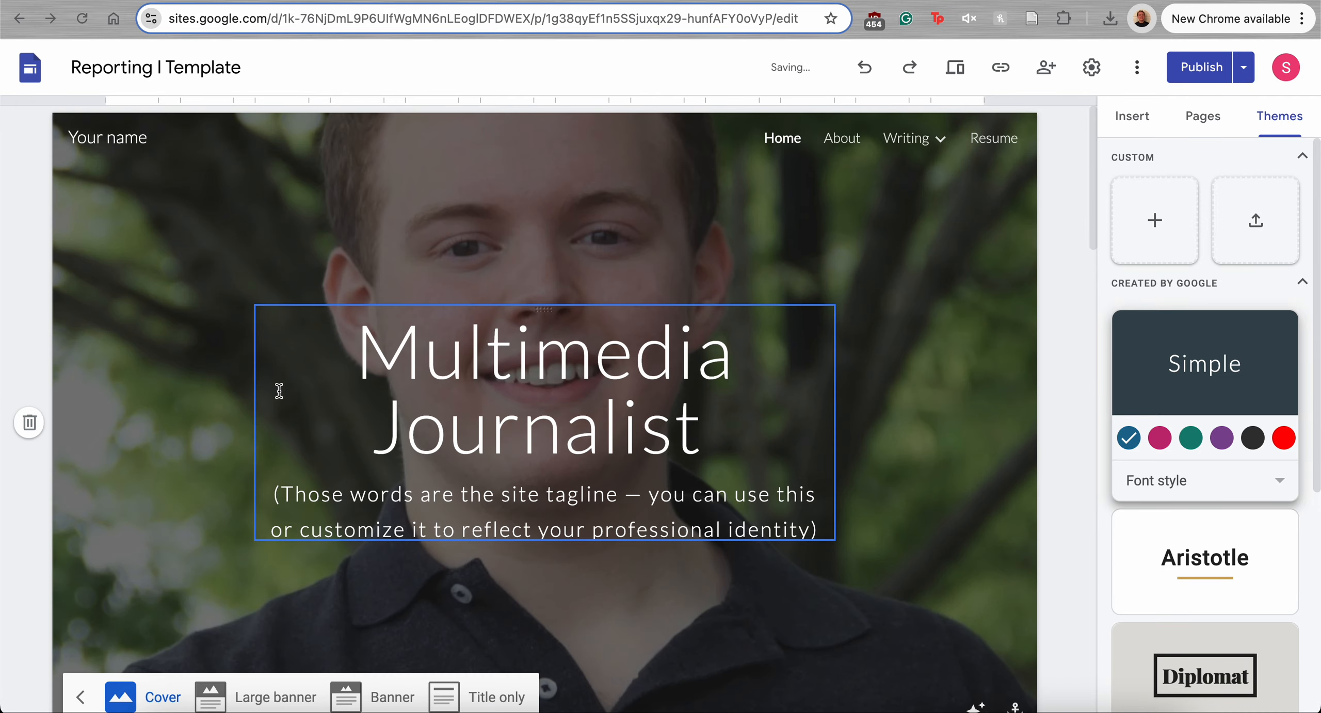
click(361, 699)
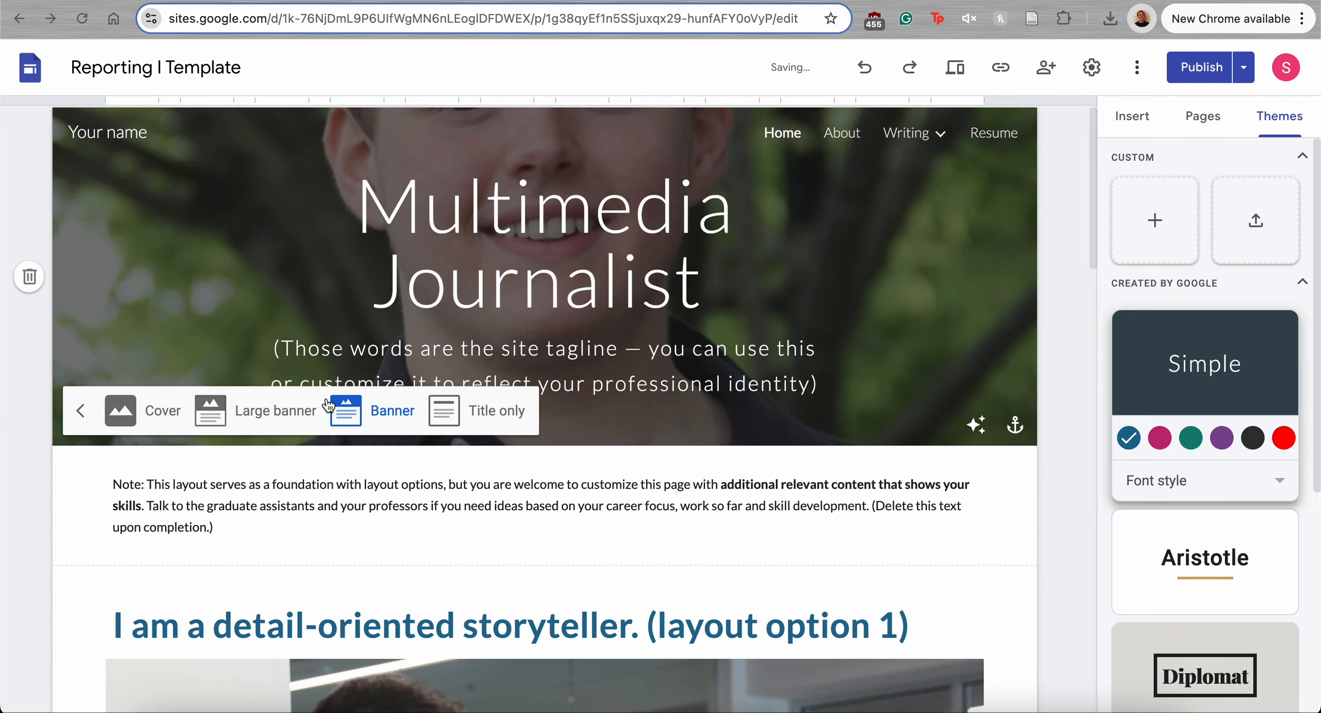
Remove the headshot from the Home page header by resetting its image to the theme's default background
key(super+z)
key(super+z)
key(super+z)
key(super+z)
key(super+z)
key(super+z)
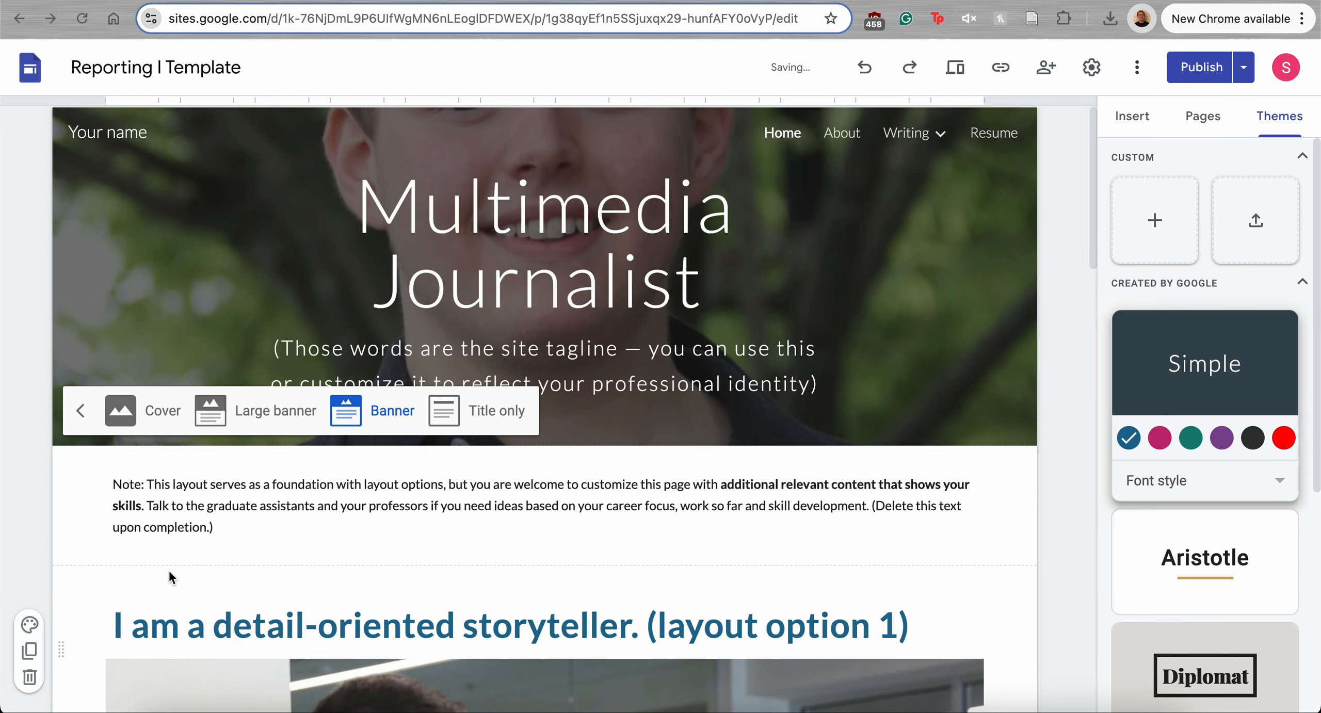
click(215, 419)
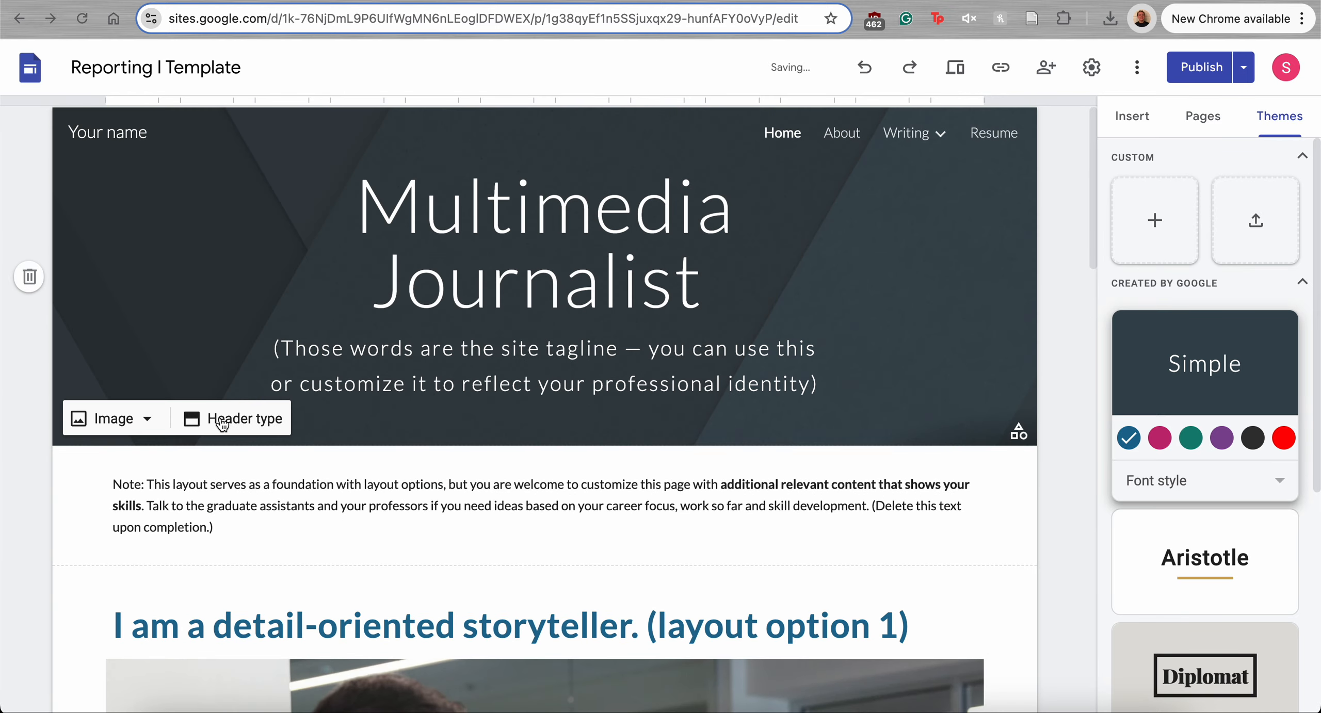
click(601, 471)
click(702, 447)
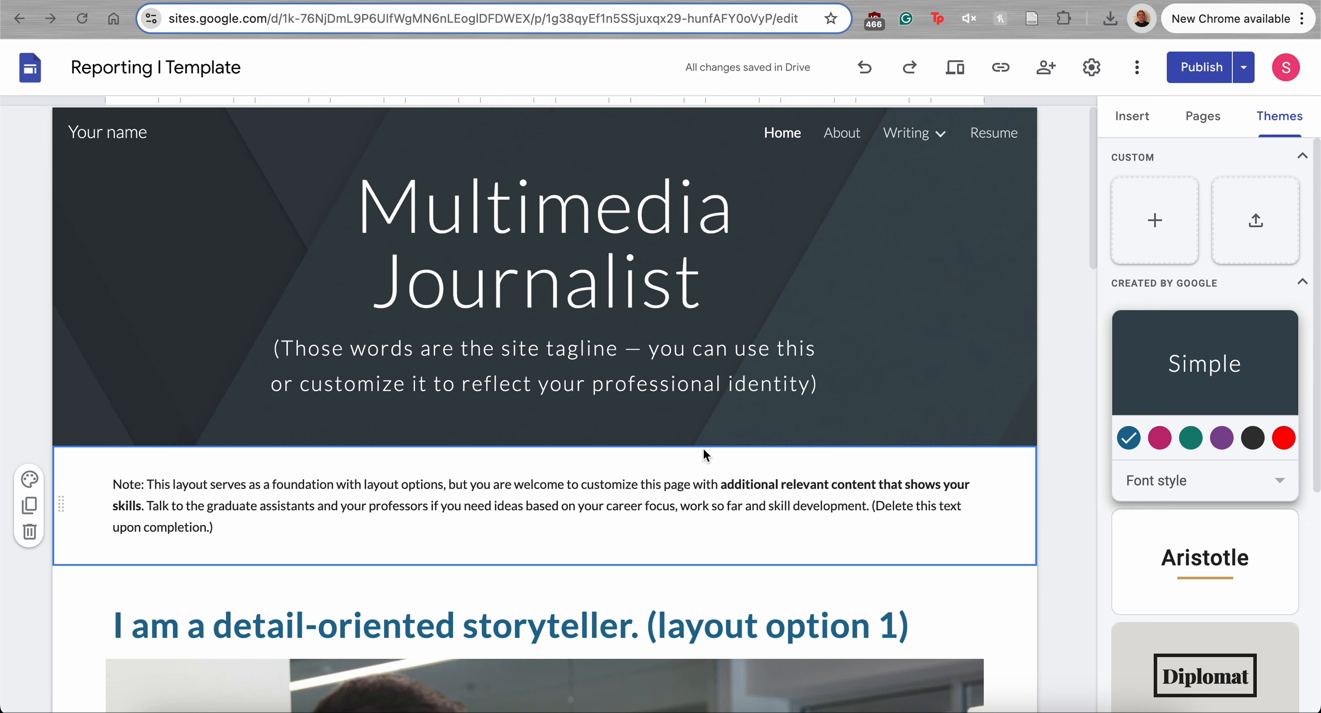
scroll(702, 449, up, 1)
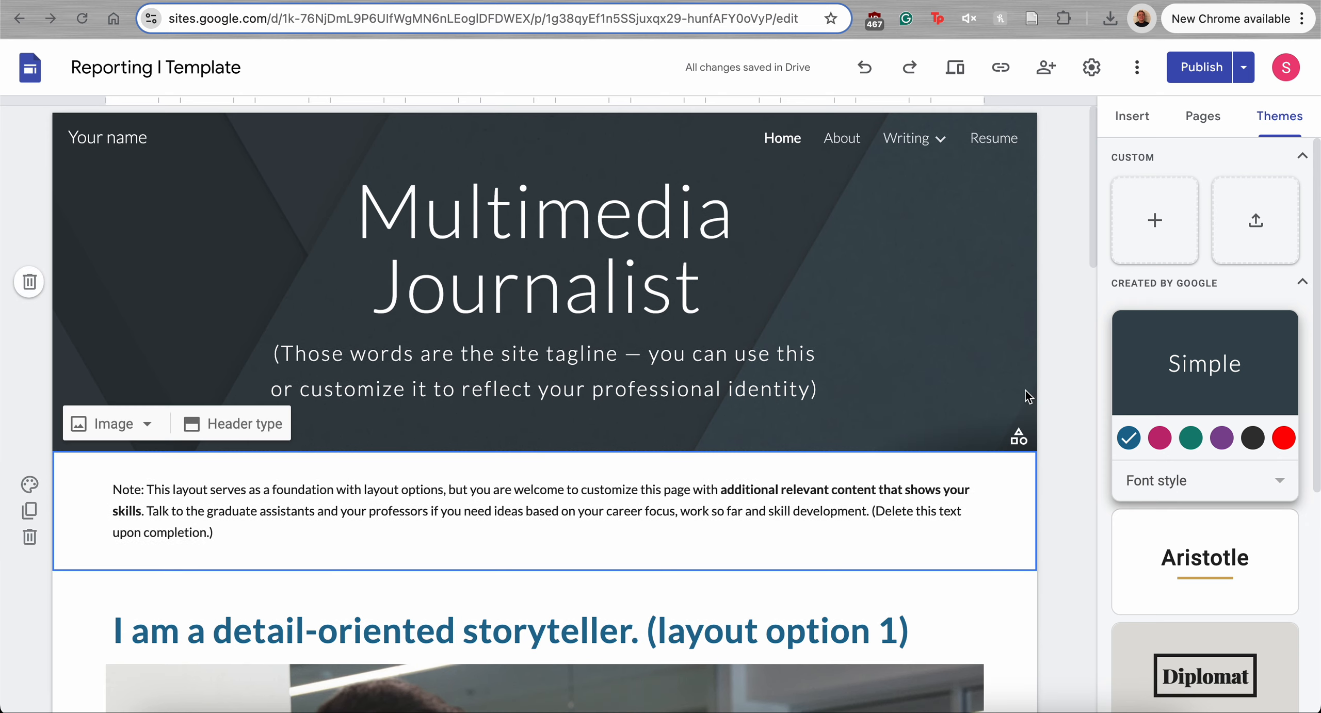